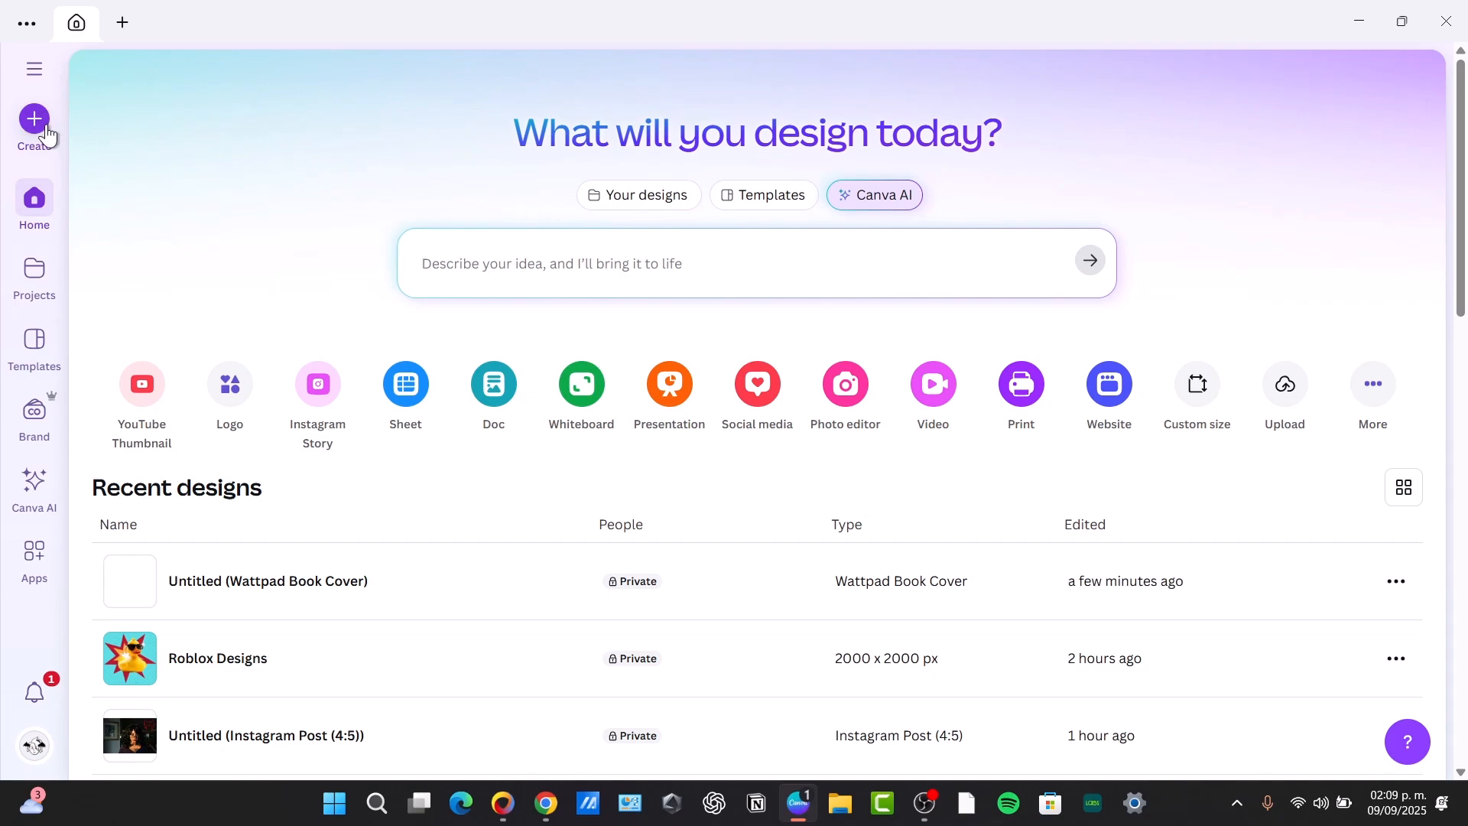
Search the design types for "logo" and create a blank Logo design at 500 × 500 px
text(z)
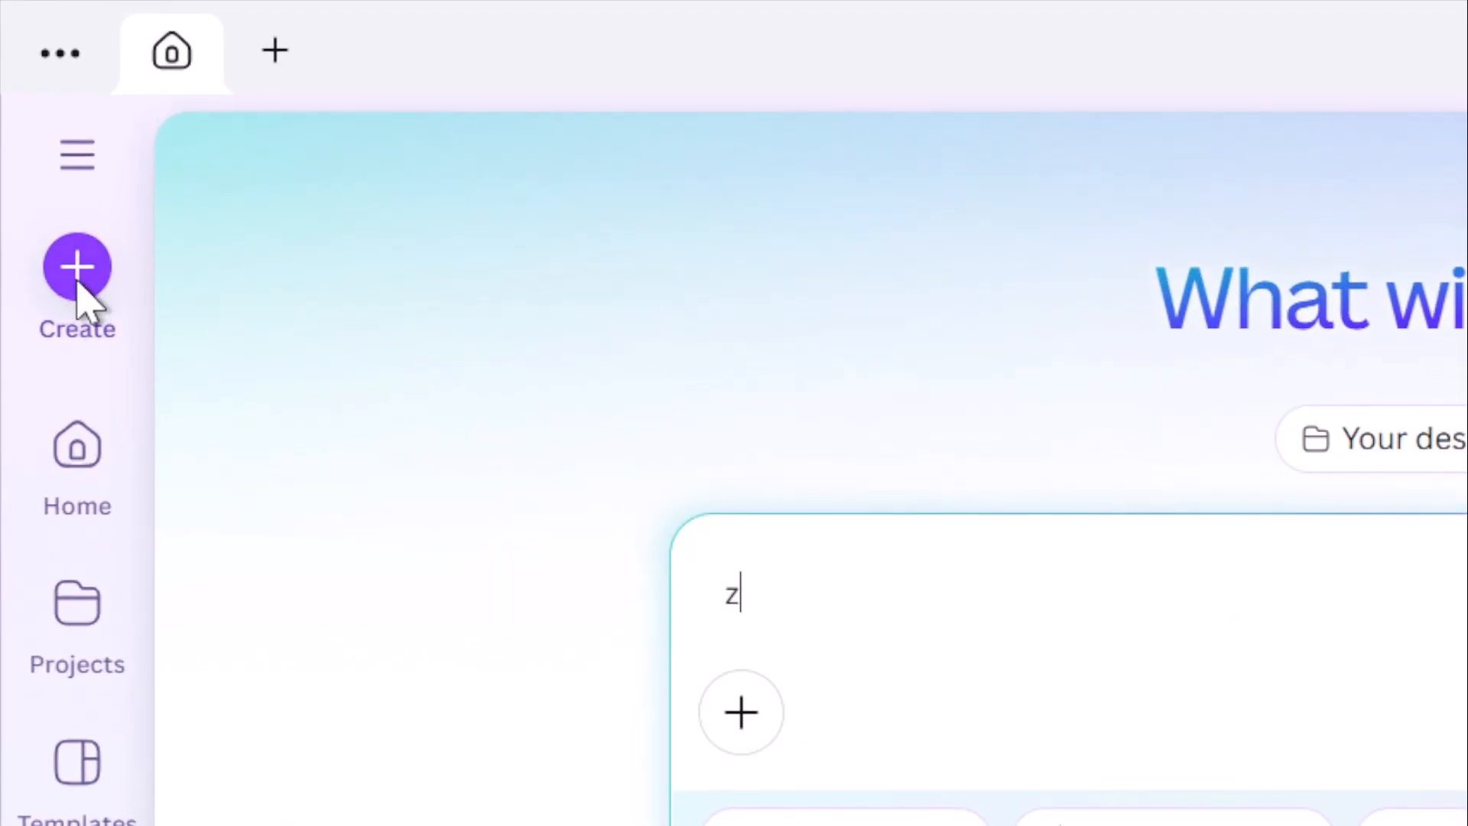
click(80, 294)
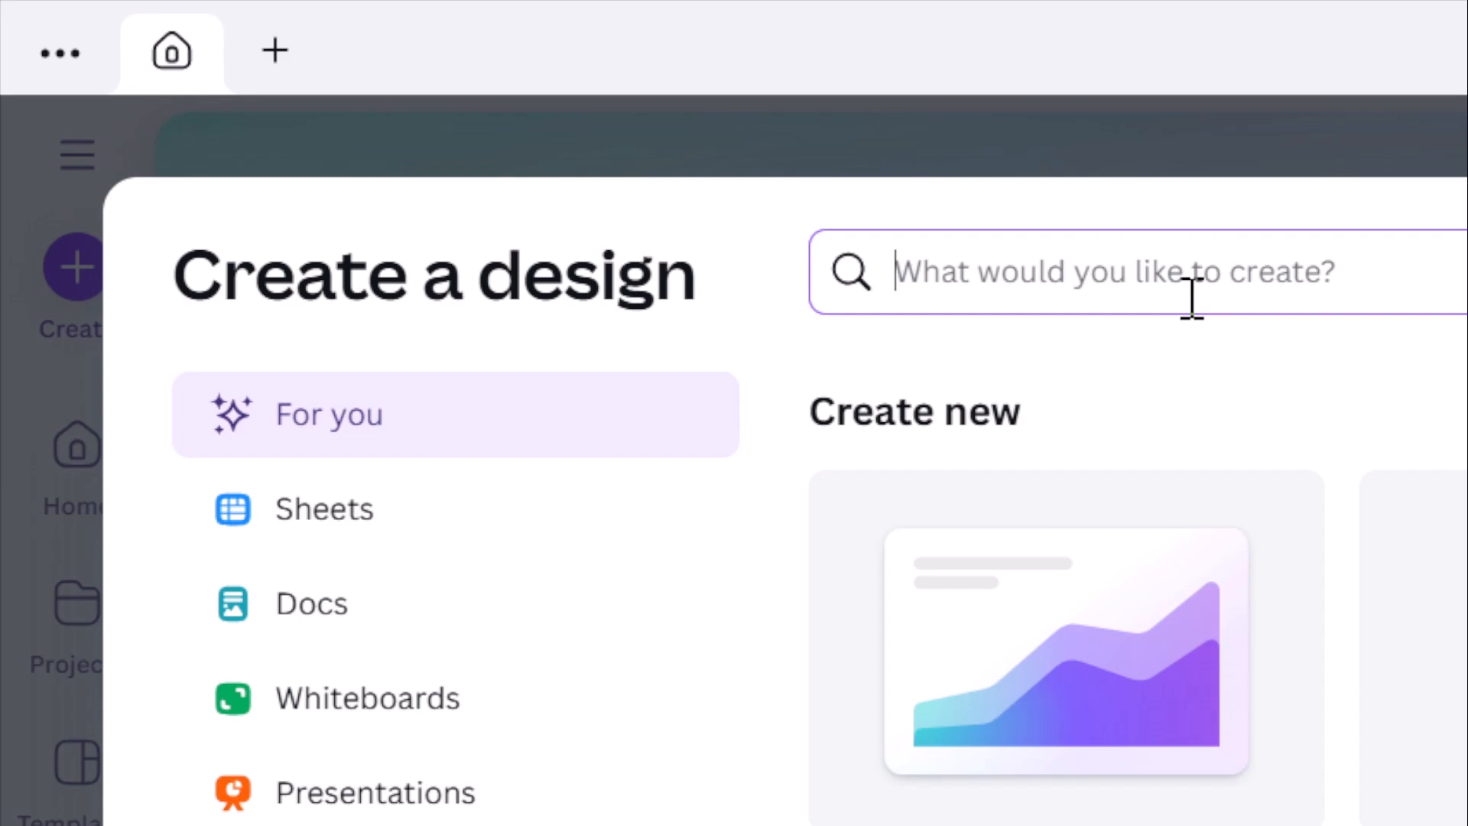
text(logo)
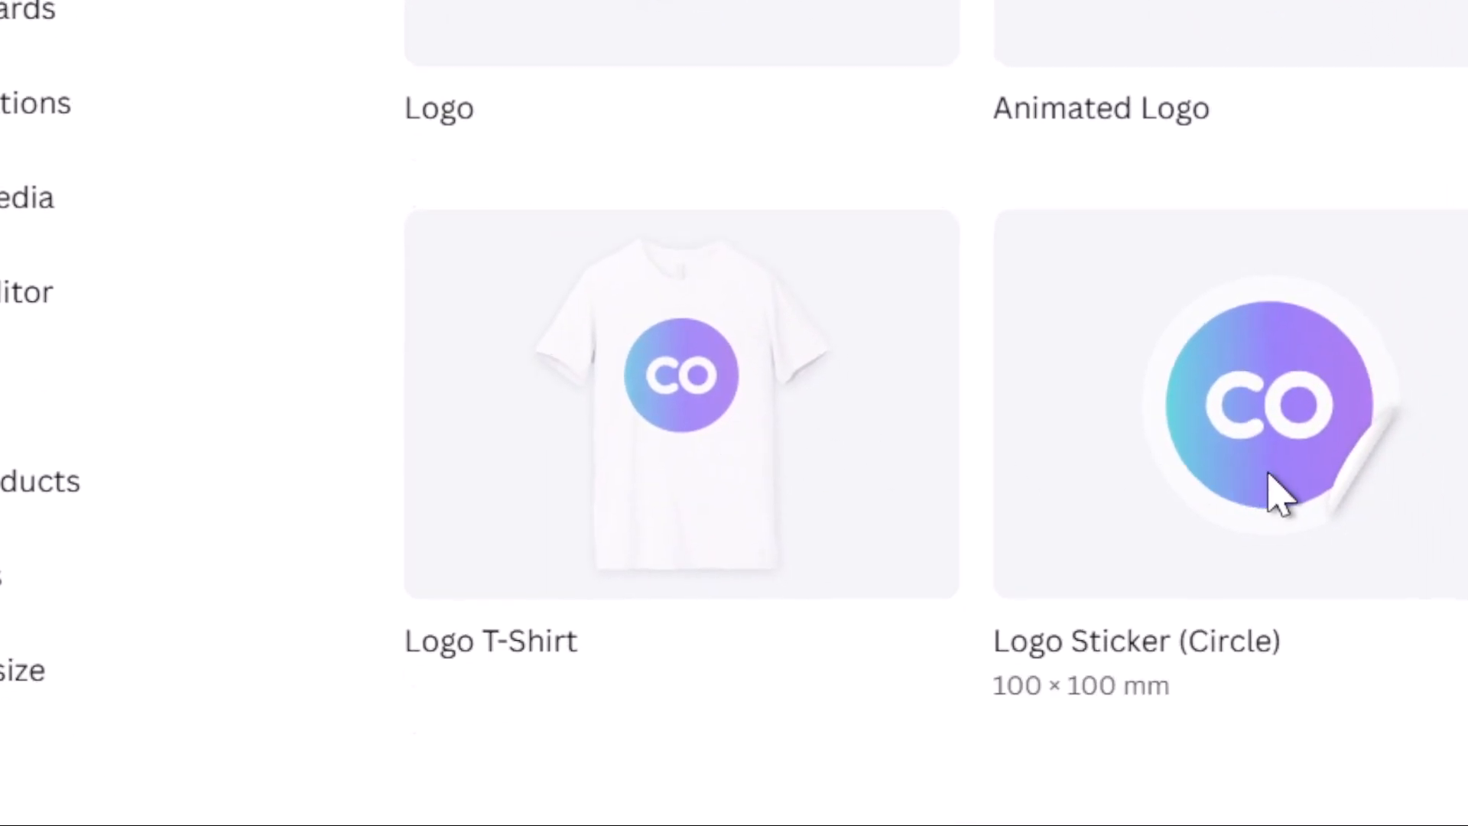
text(z)
key(BackSpace)
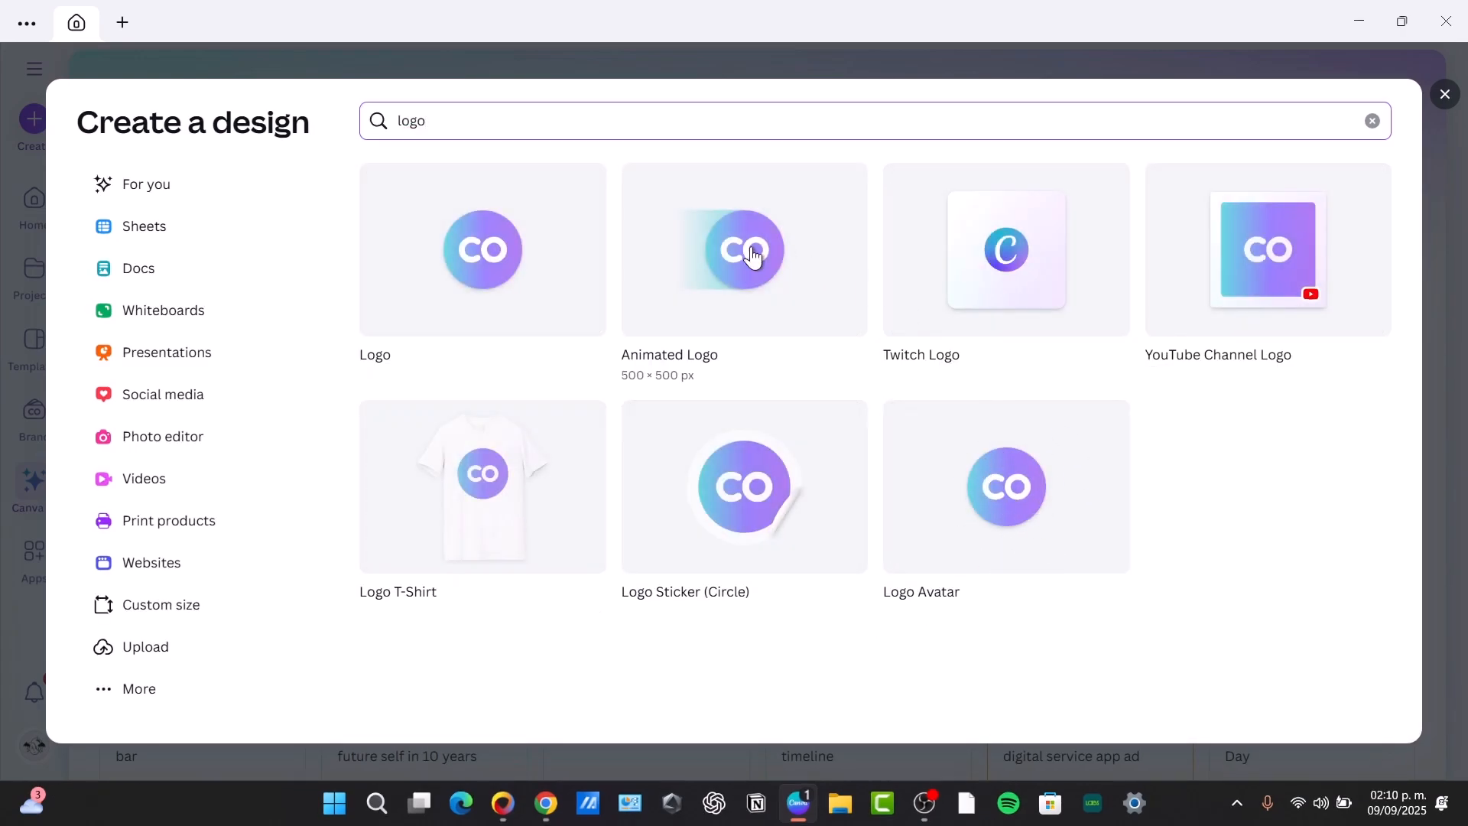
click(484, 261)
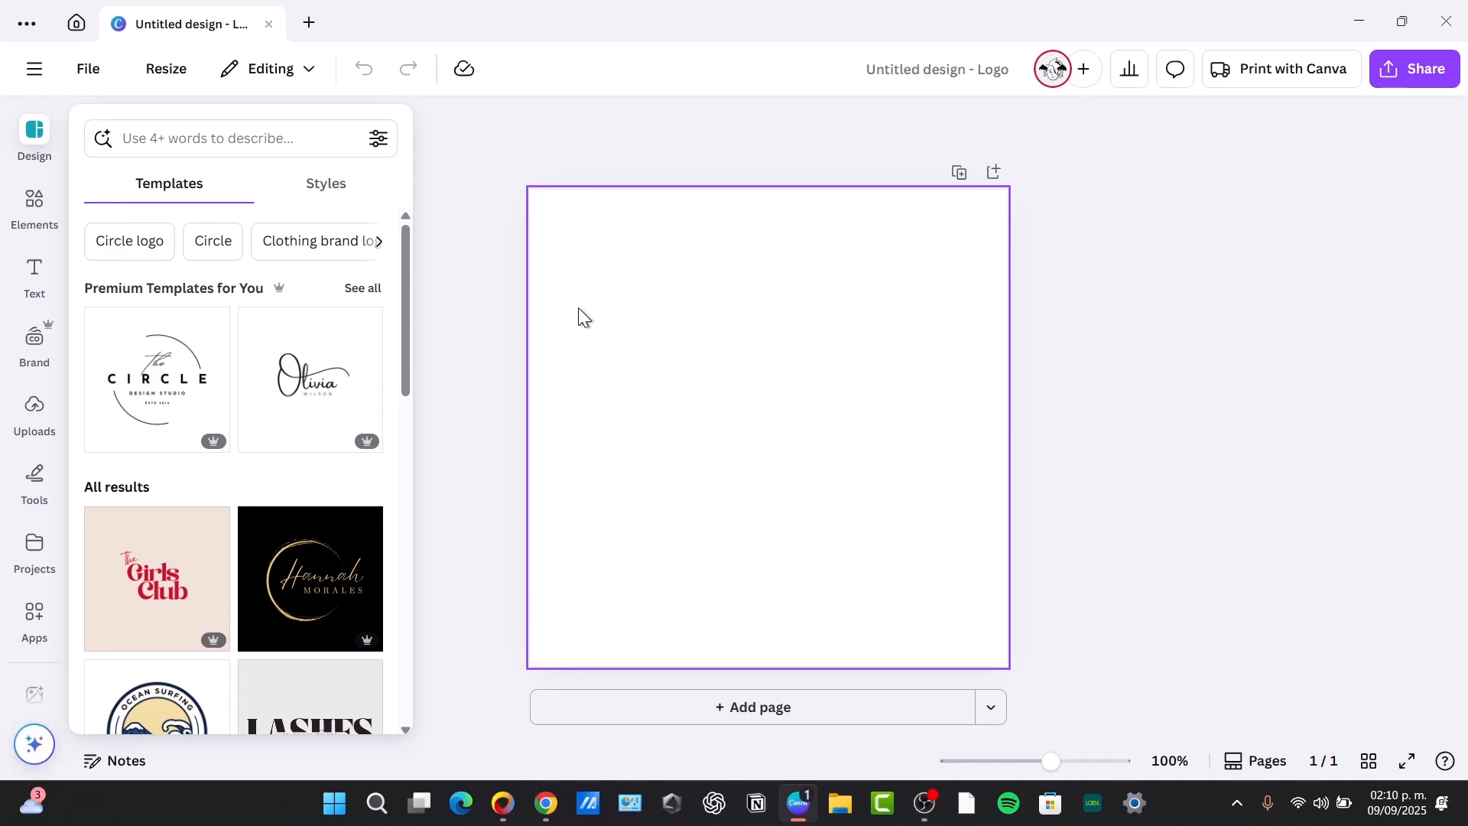
Look through the suggested logo templates for possible starting points
scroll(291, 434, down, 3)
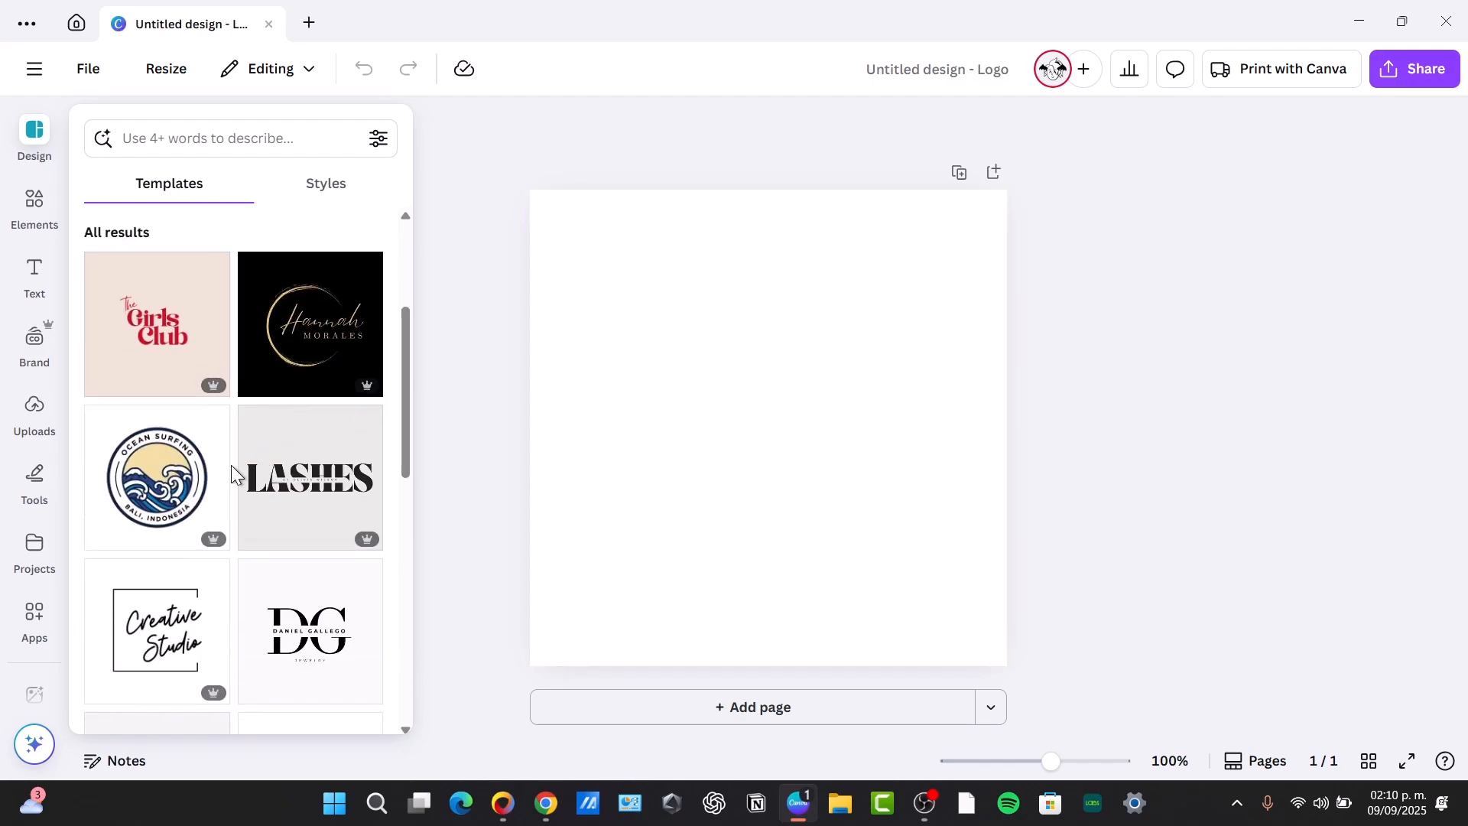
scroll(232, 474, down, 3)
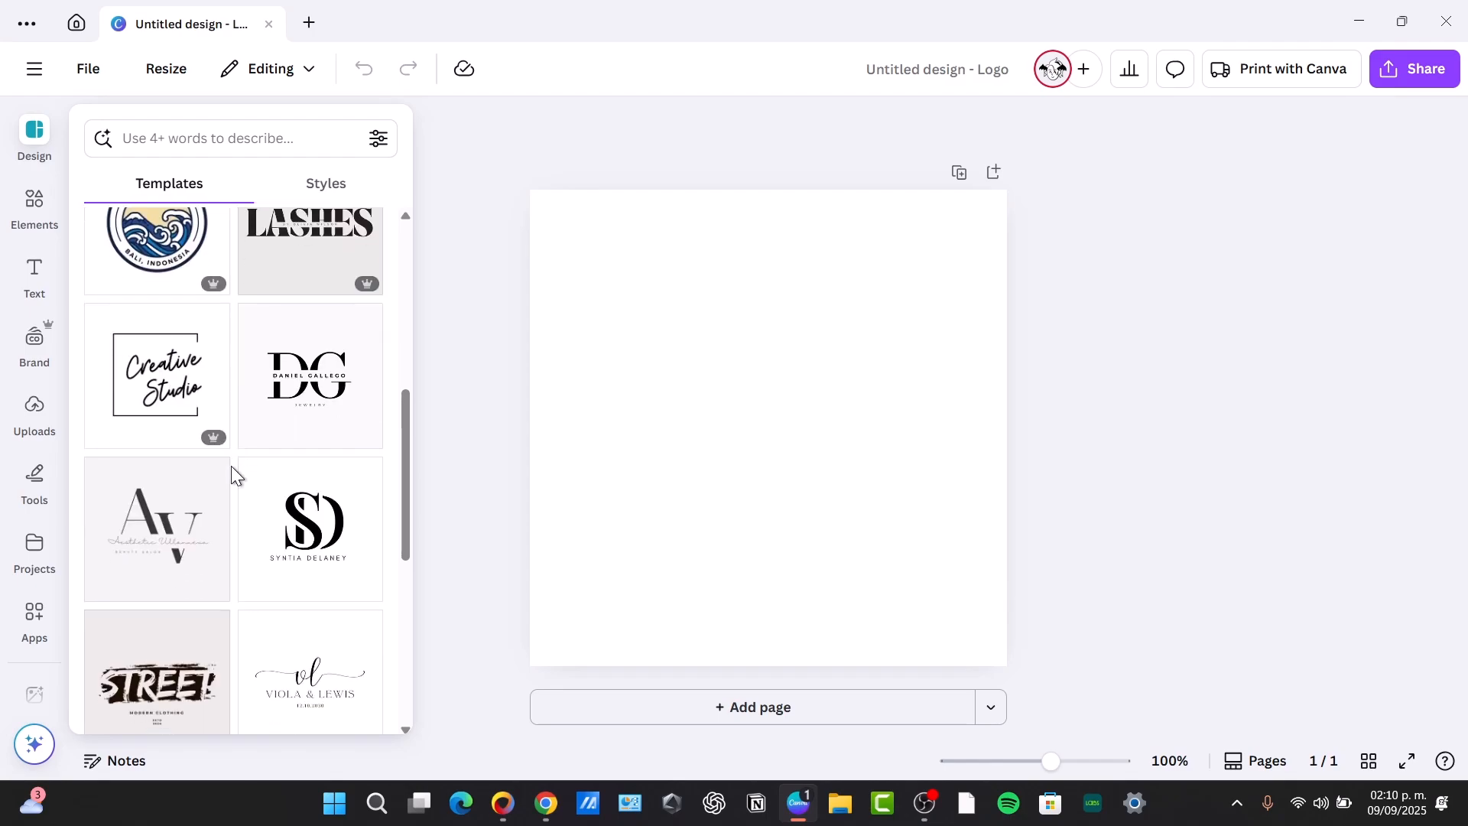
scroll(231, 467, down, 3)
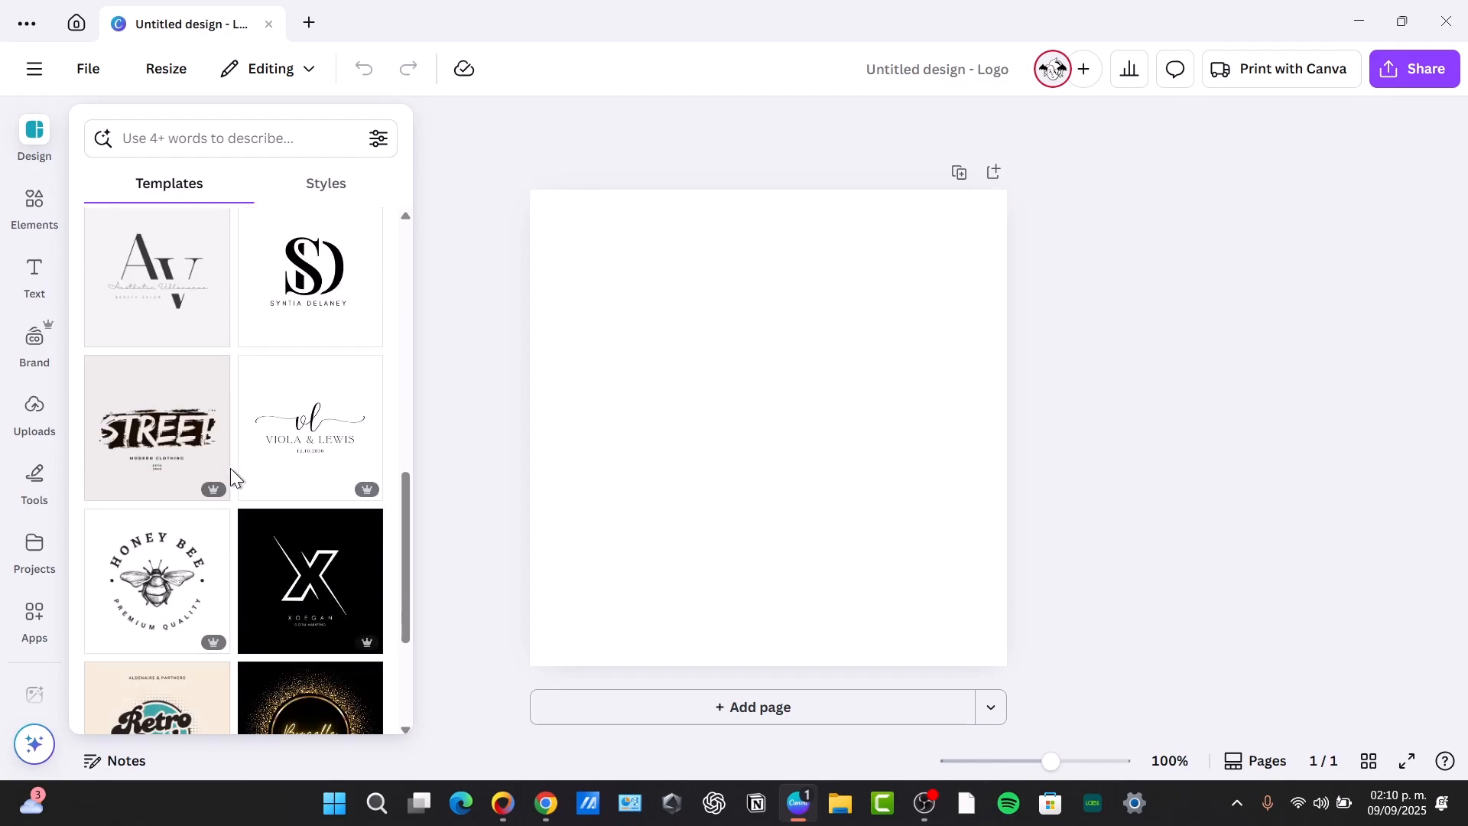
scroll(231, 468, down, 6)
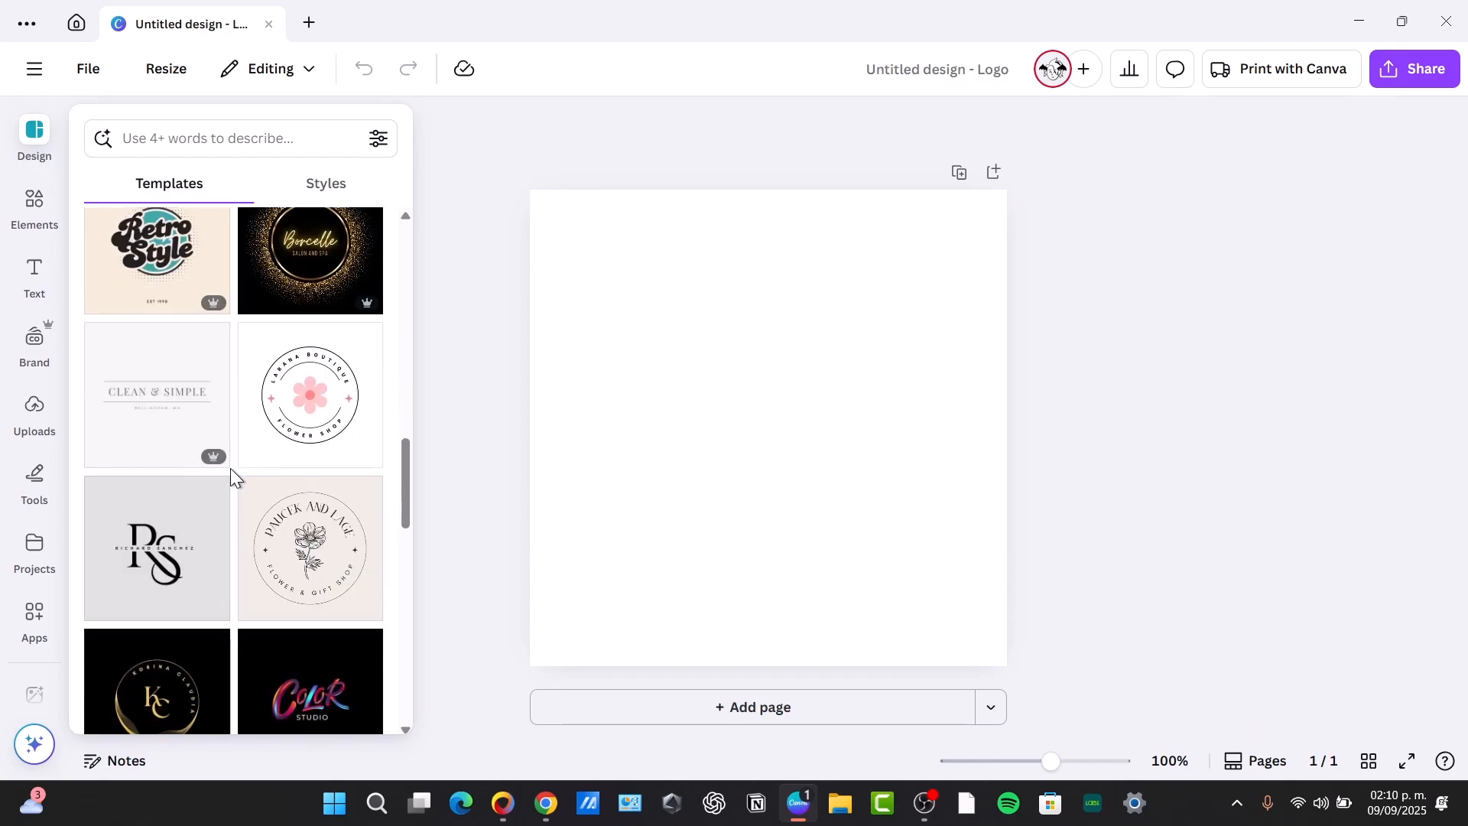
scroll(231, 468, down, 3)
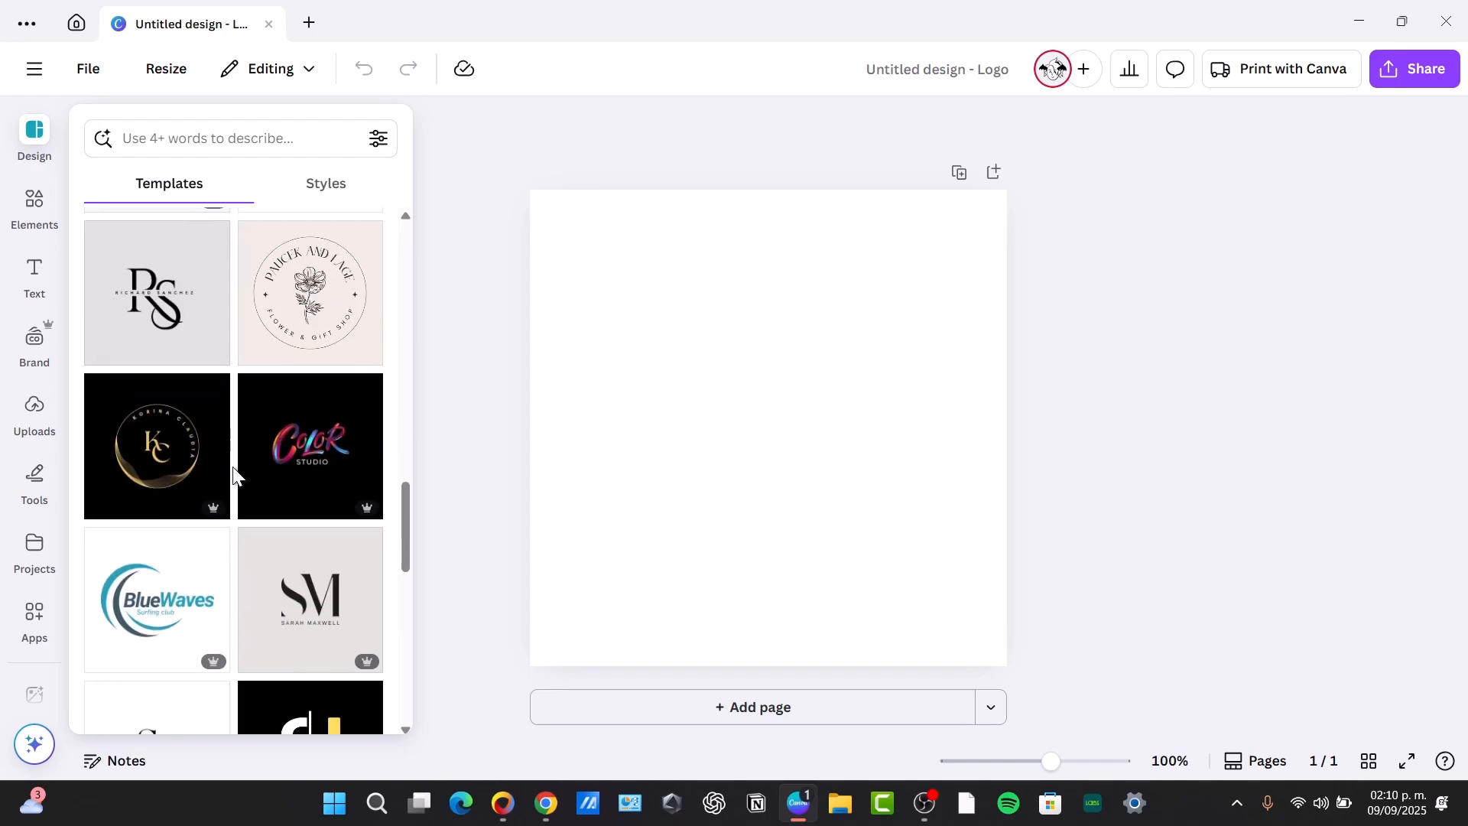
Add a subheading to the blank page that reads "Logo of a vintage 50's restaurant"
click(29, 281)
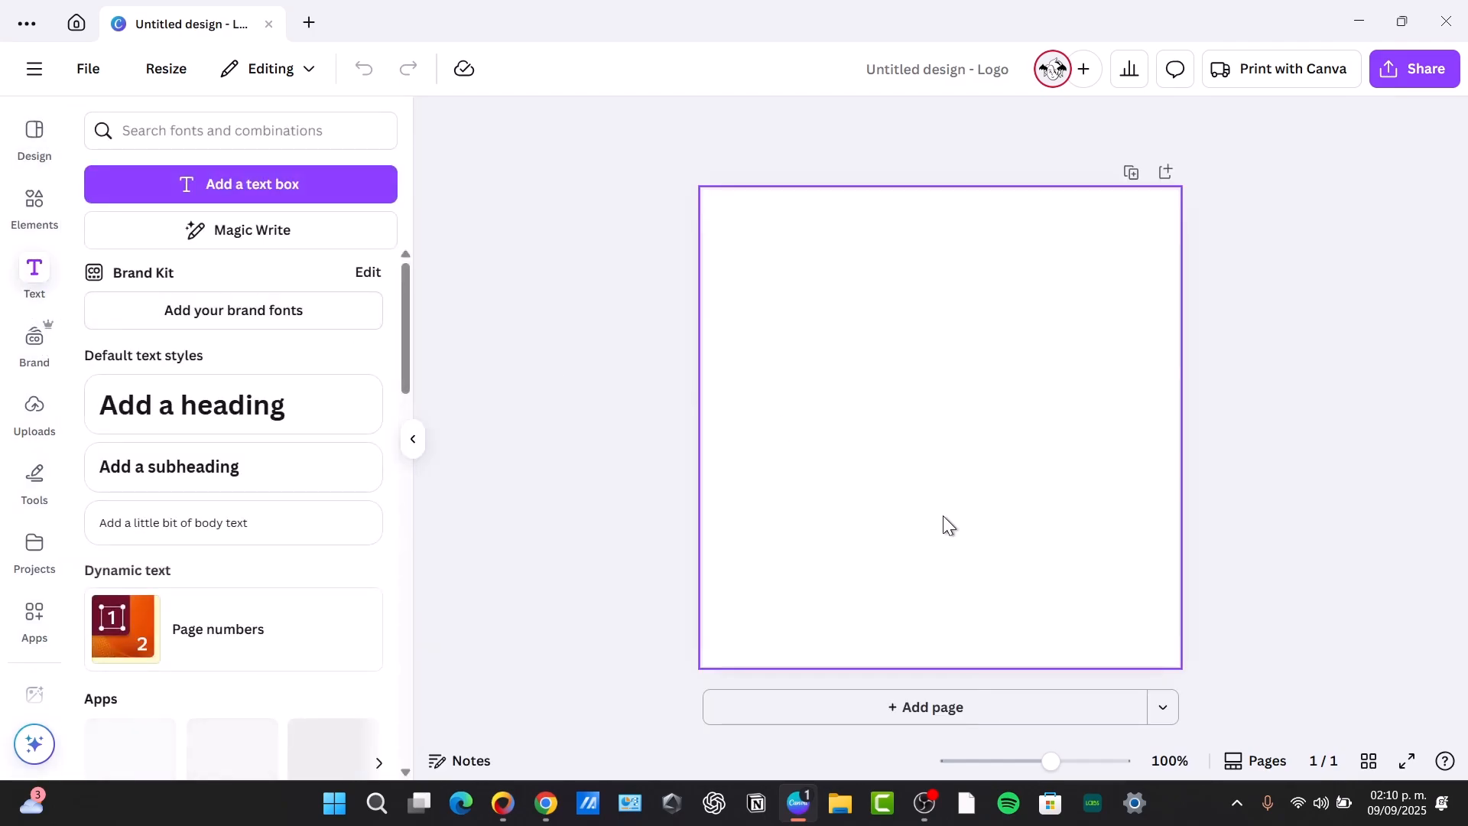
click(245, 469)
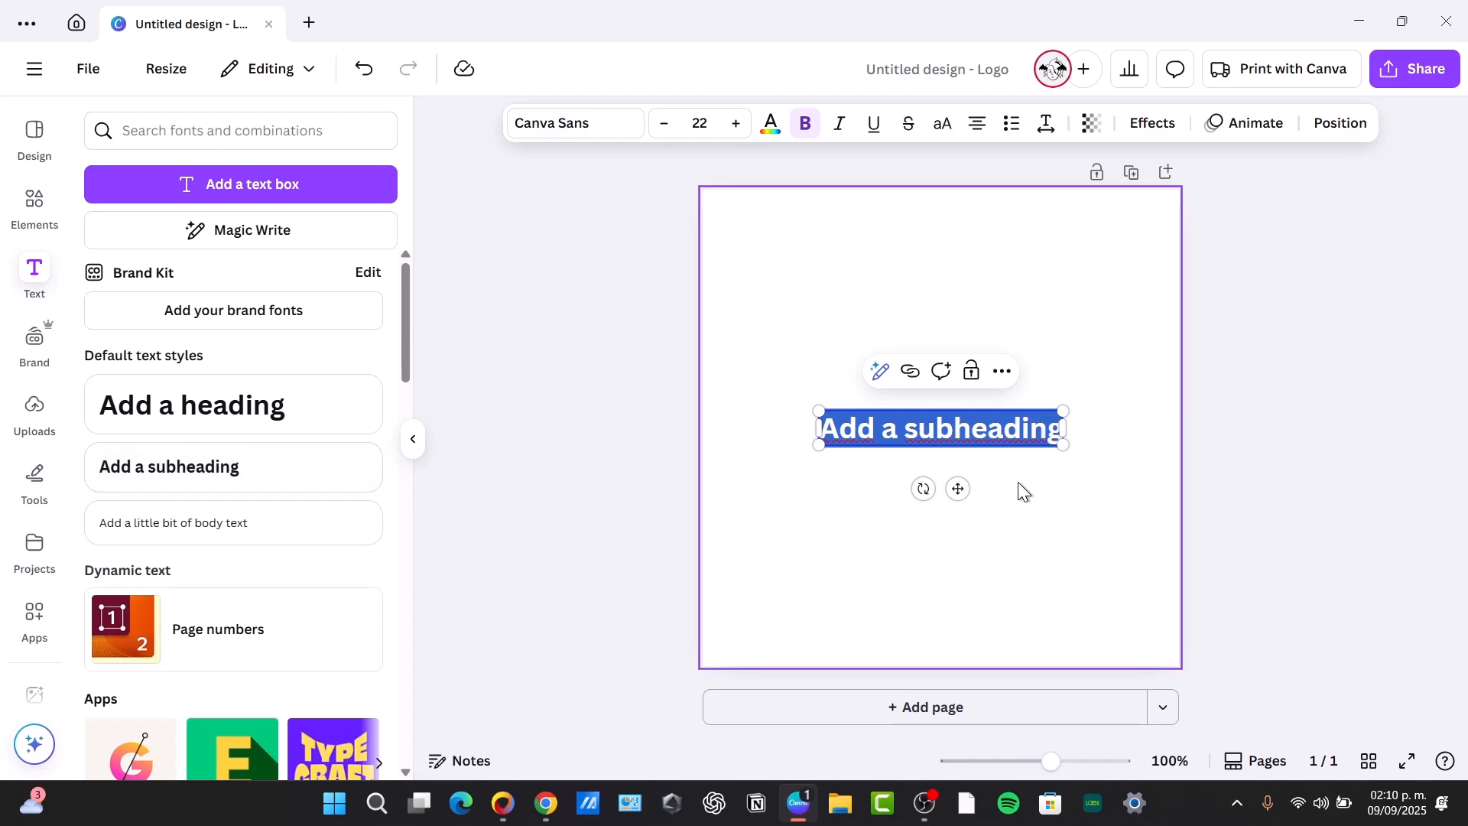
click(959, 488)
double_click(980, 430)
triple_click(979, 429)
text(Logo)
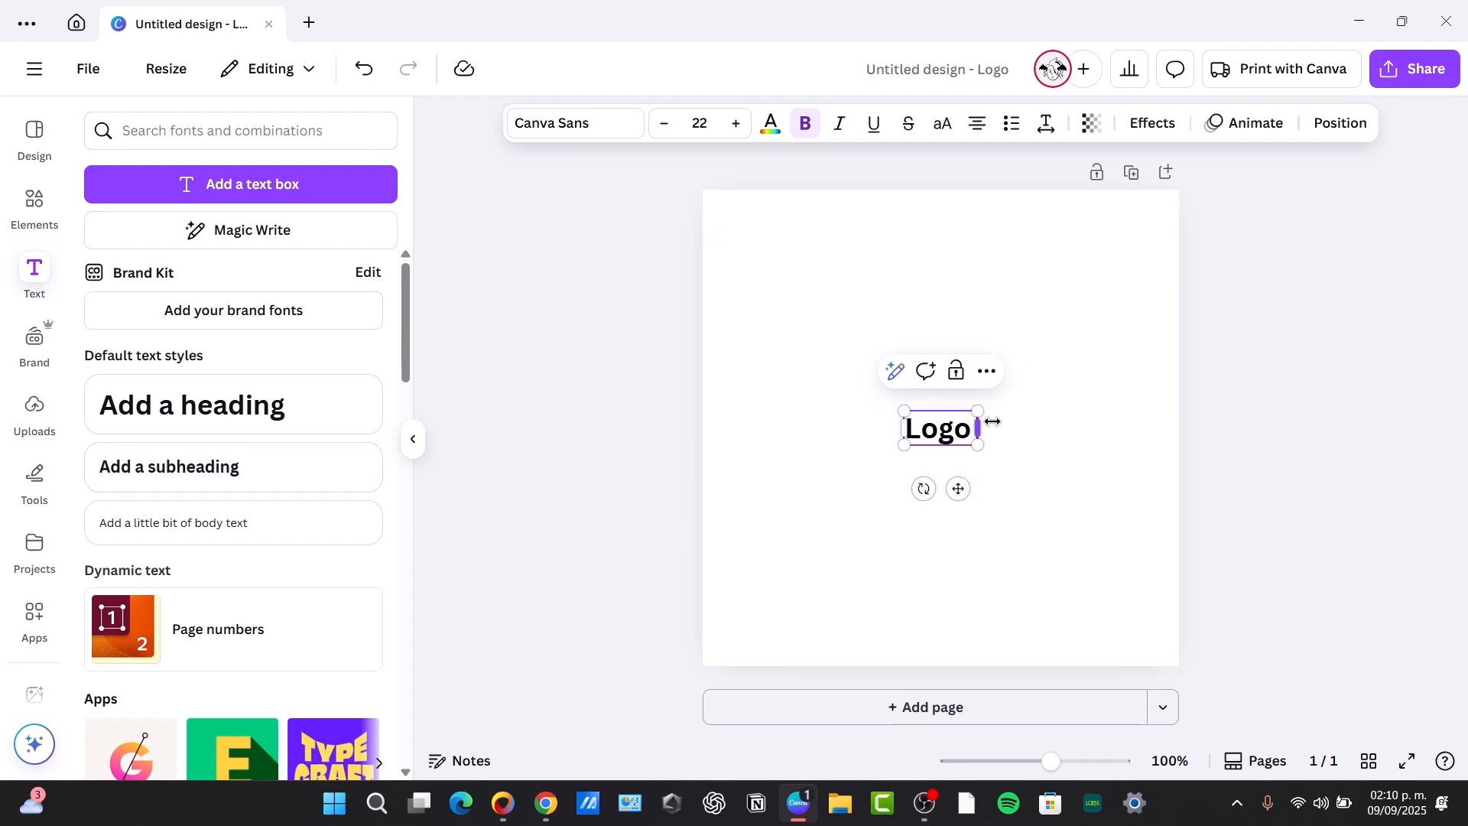
text( a)
key(BackSpace)
text(of a vintage)
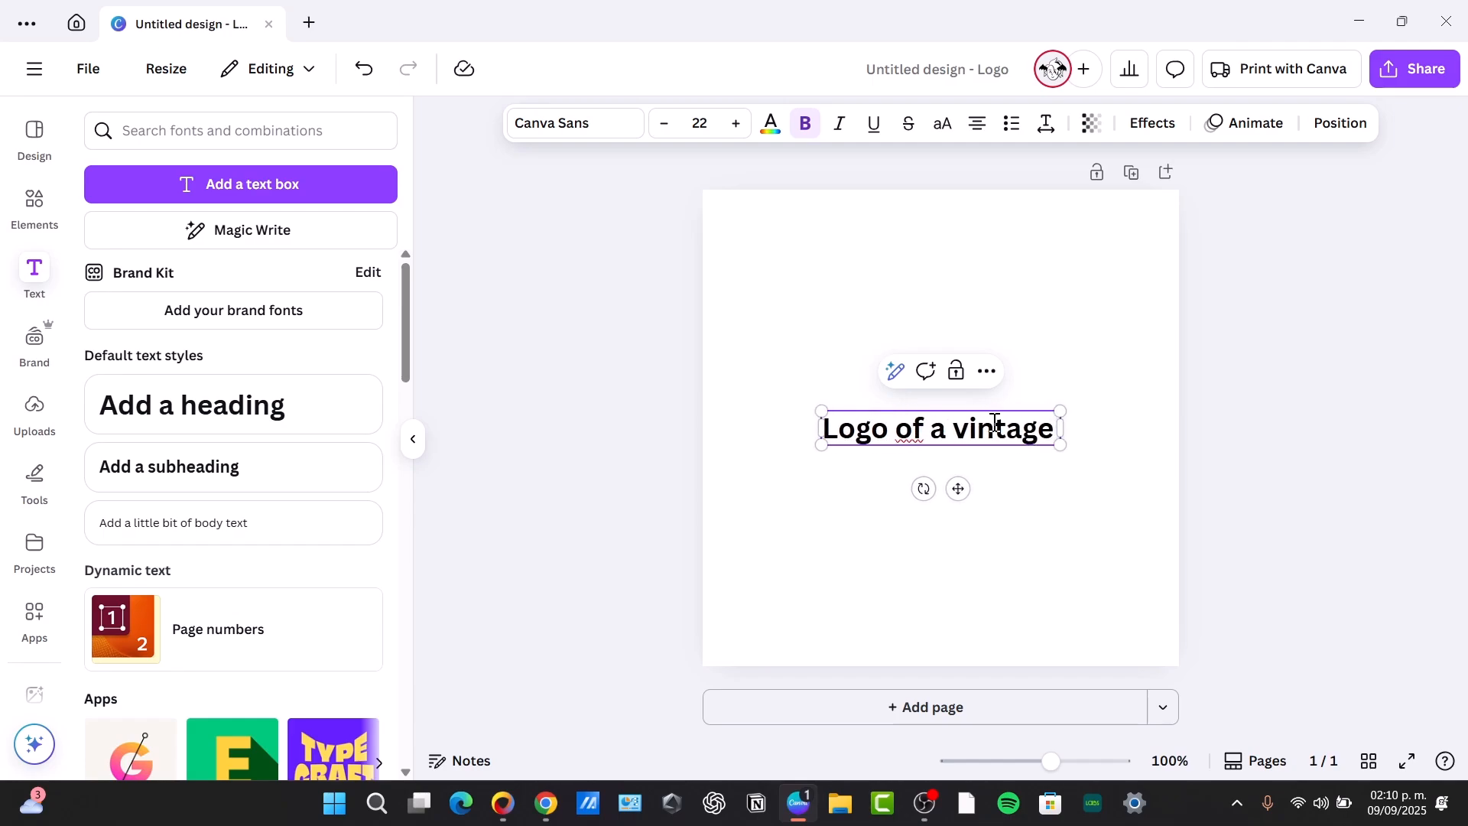
text( 50's re)
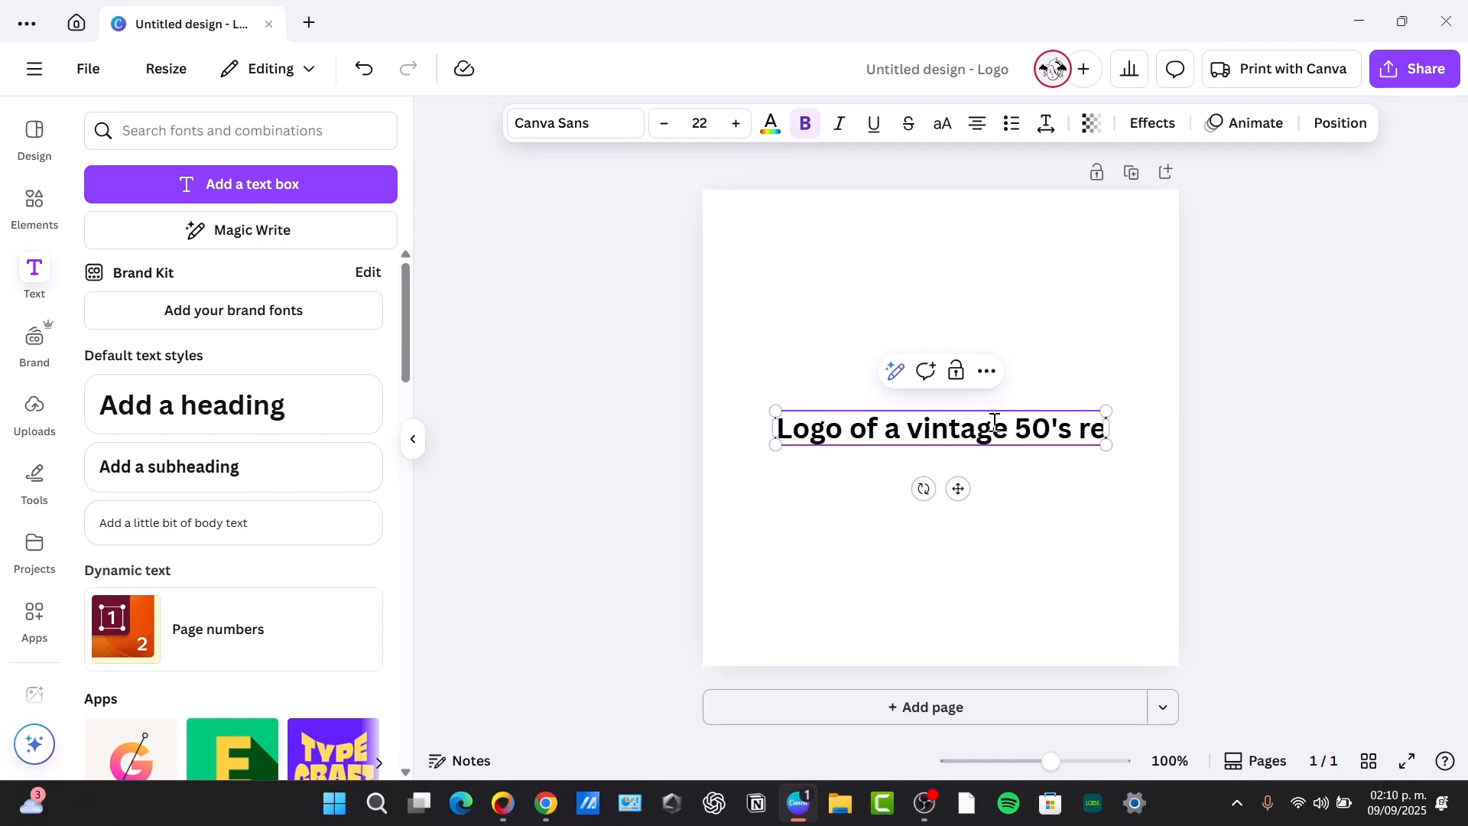
text(staurant)
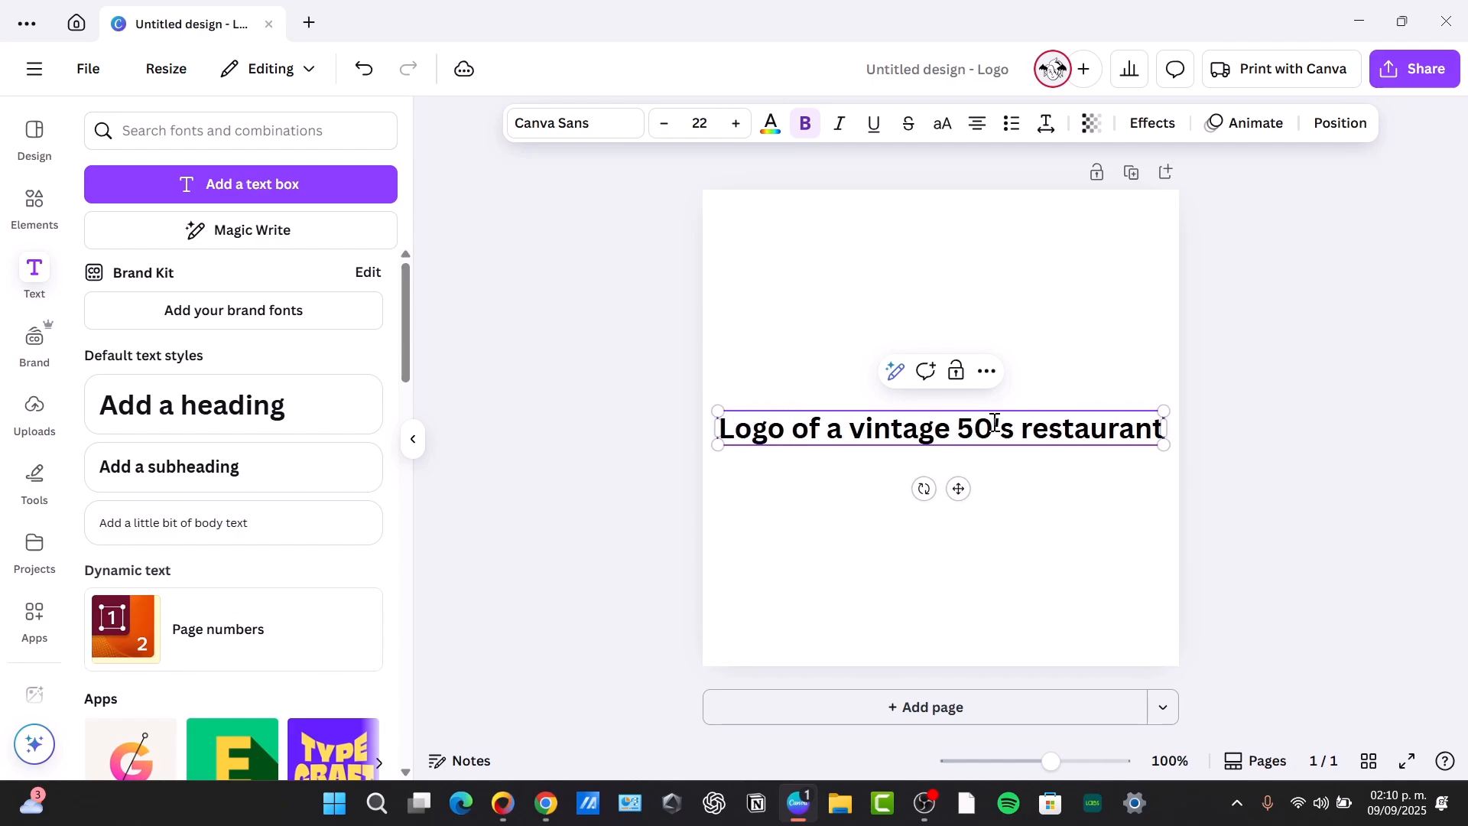
text( with the imagen)
Extend the text with "with the image of a vanilla vintage milkshake with a red and white stripped straw. The slogan says “Authentic Milkshakes Est. 2025”"
key(BackSpace)
text(of a milkshake)
click(1006, 467)
text(vanilla )
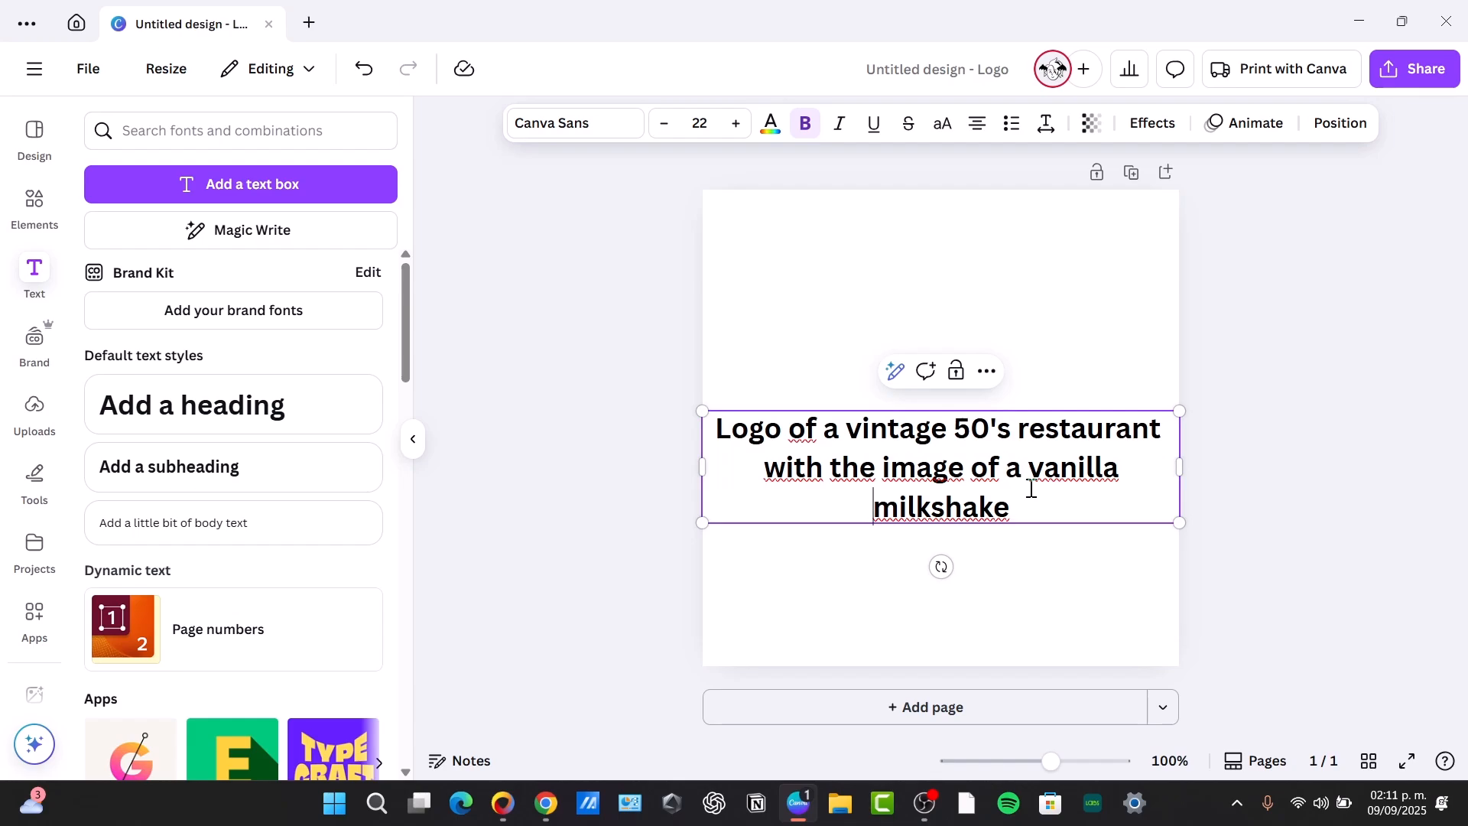
text(vintage)
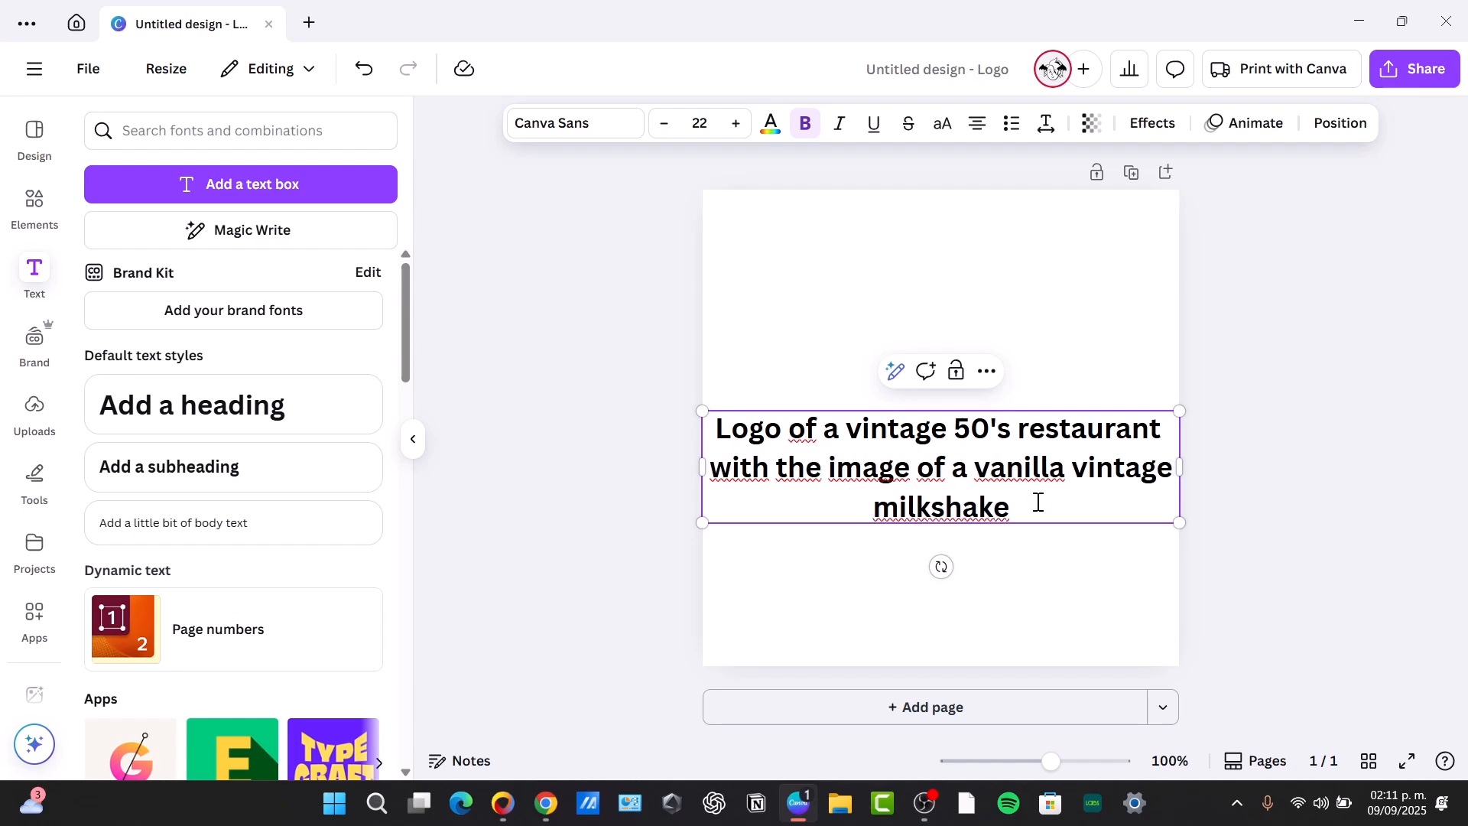
text(with a red and white stripped straw. The slogan says "Authentic Milkshakes Est. 2025")
Scale the description text down to size 13.7 and centre it on the page
drag(1177, 601, 998, 528)
click(1042, 543)
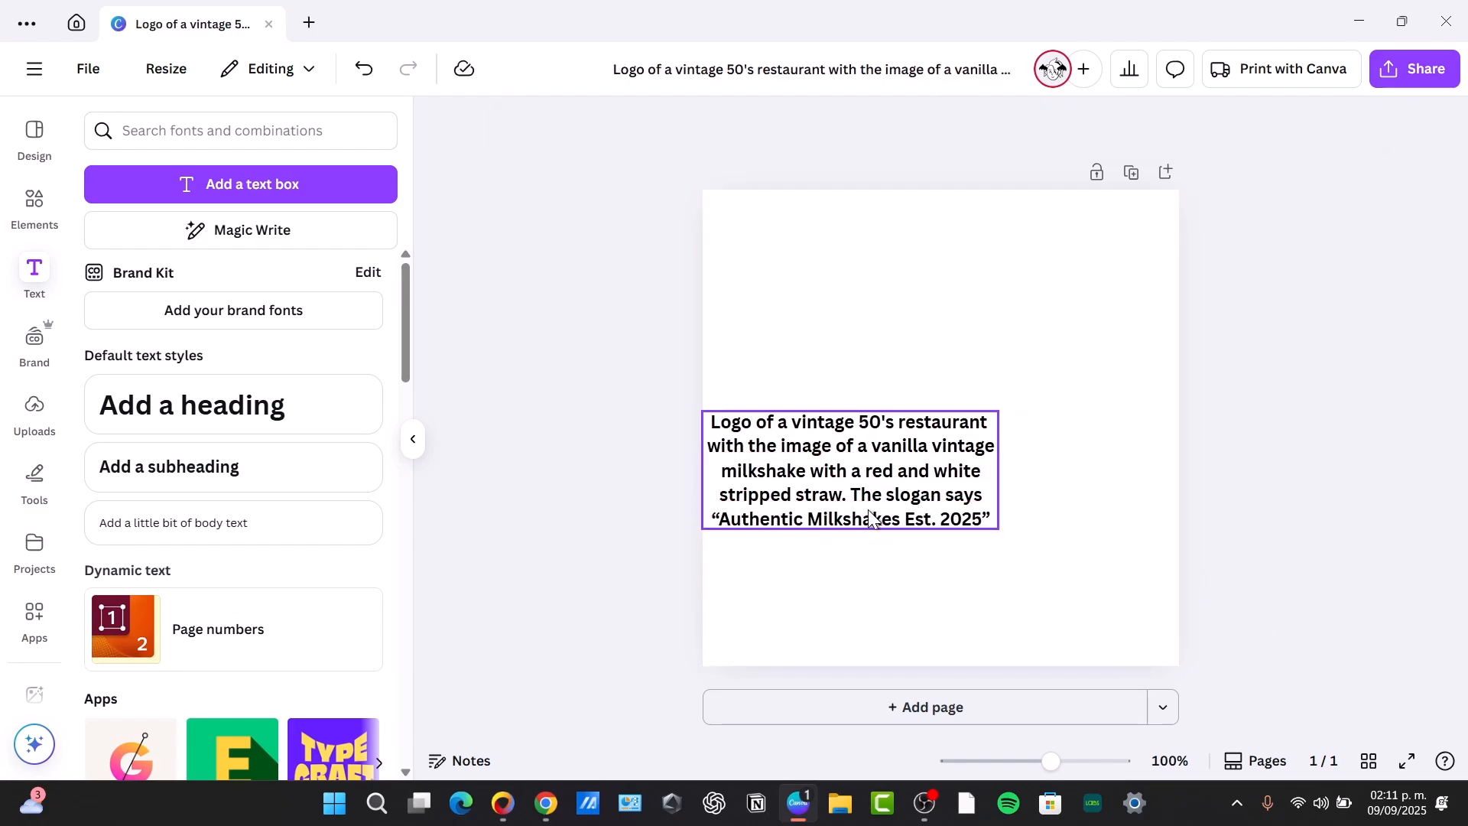
drag(910, 483, 995, 427)
Add a blank second page and select the description text on page 1
click(1022, 709)
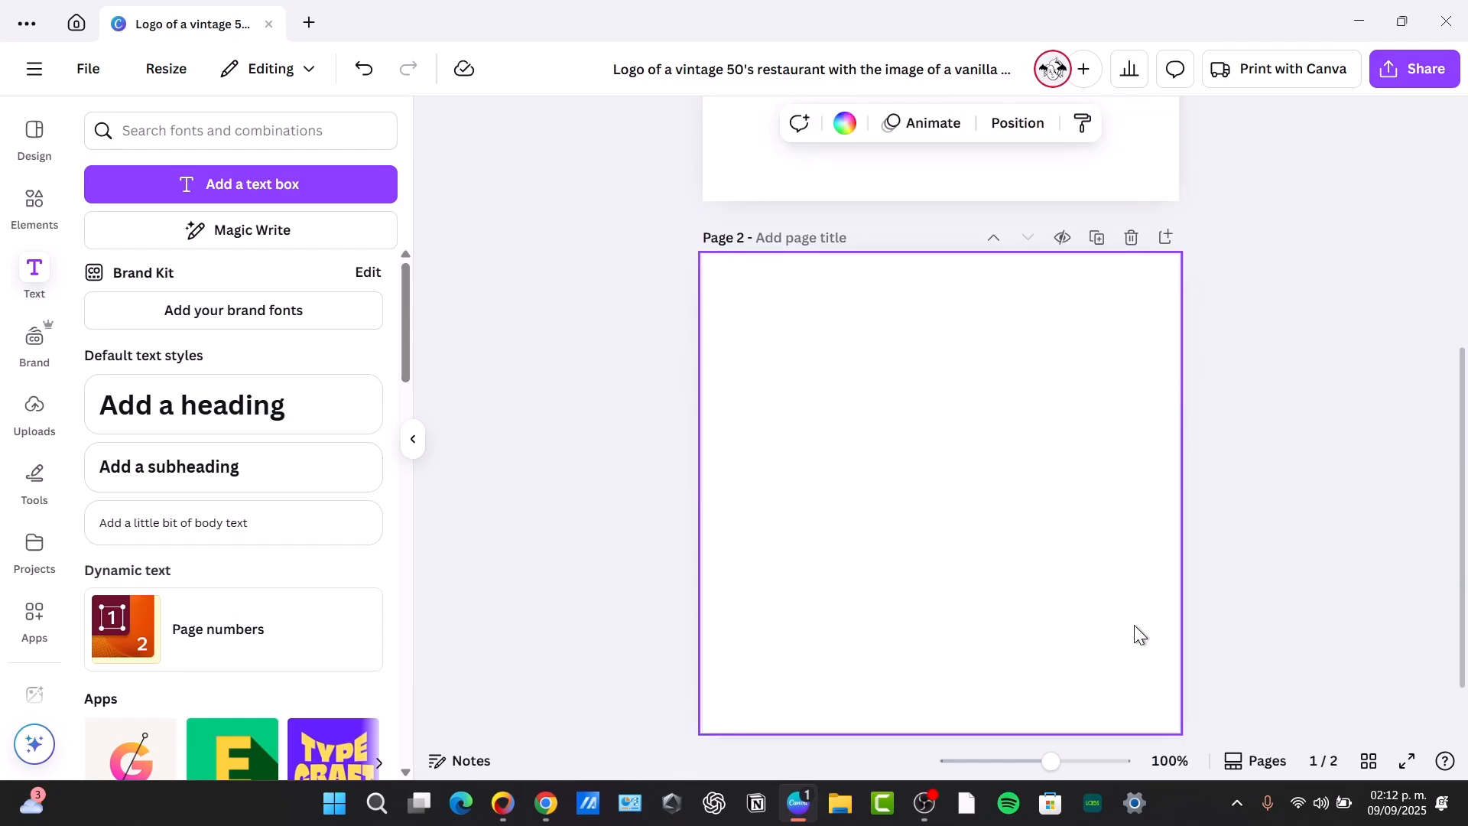
scroll(1068, 448, up, 5)
click(1019, 393)
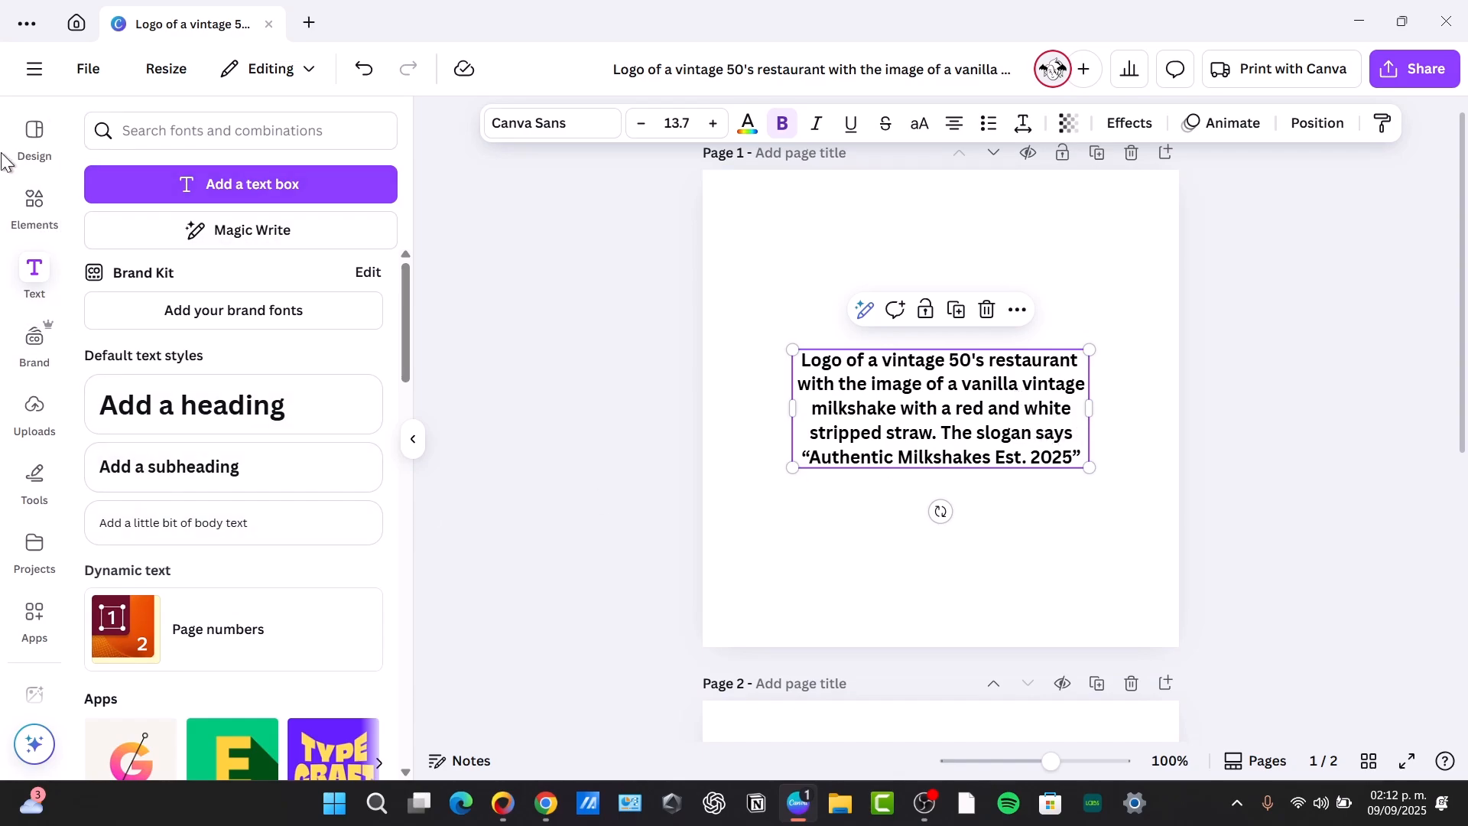
Search the templates for "milkshake" and add the orange Fradel Milkshake logo as a new page
click(38, 151)
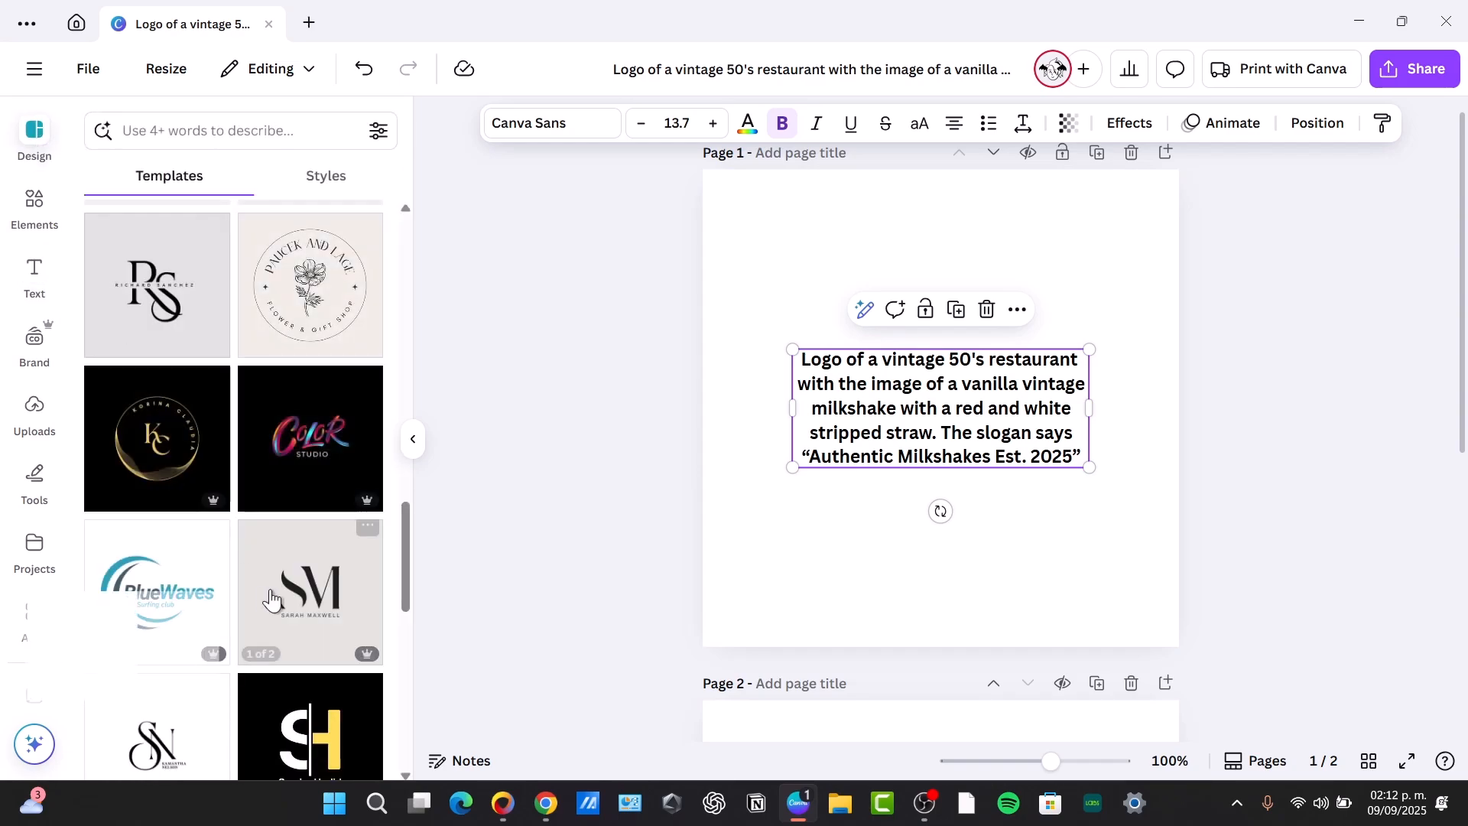
click(251, 135)
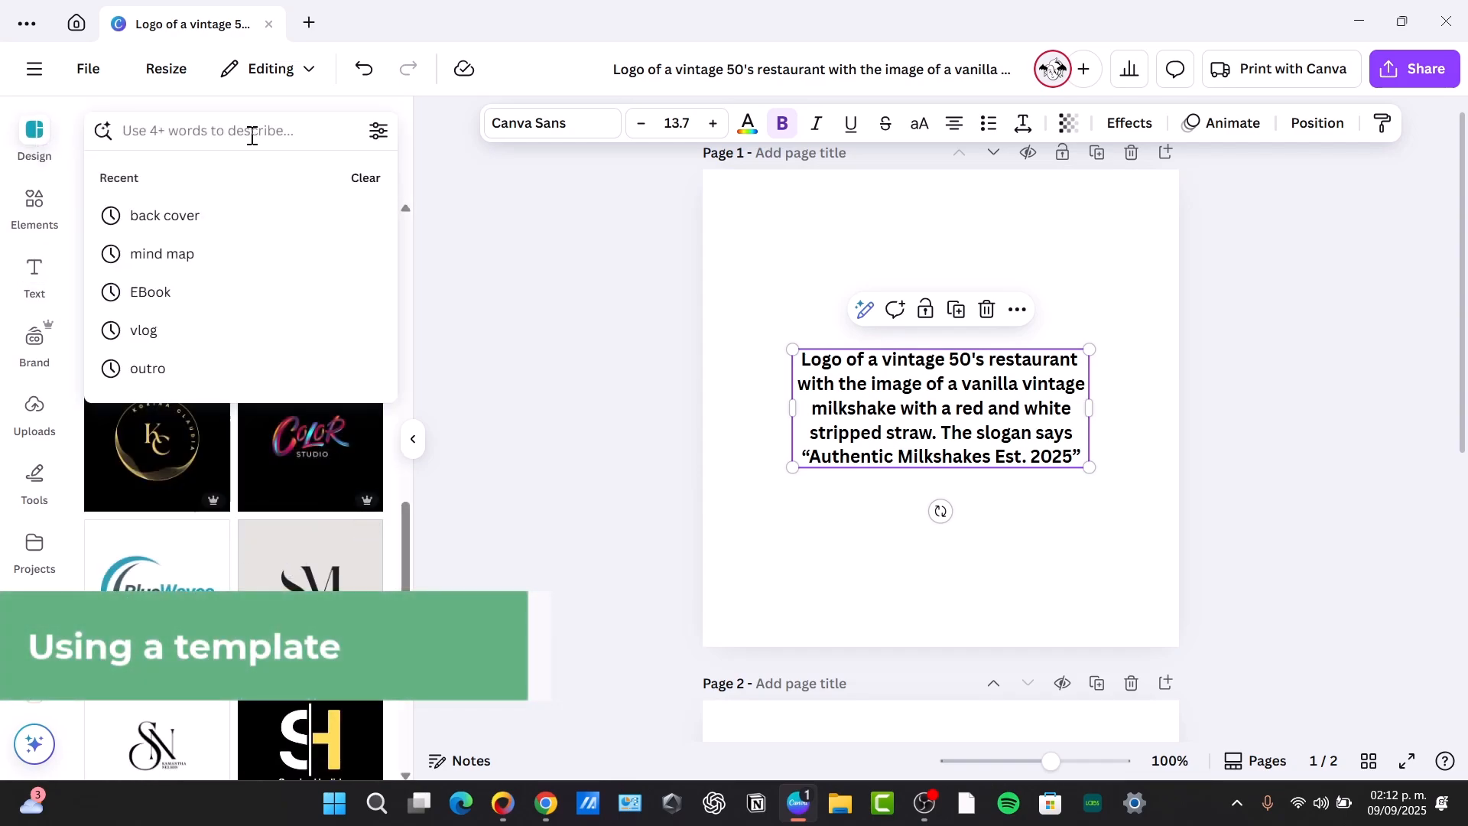
text(milkshake)
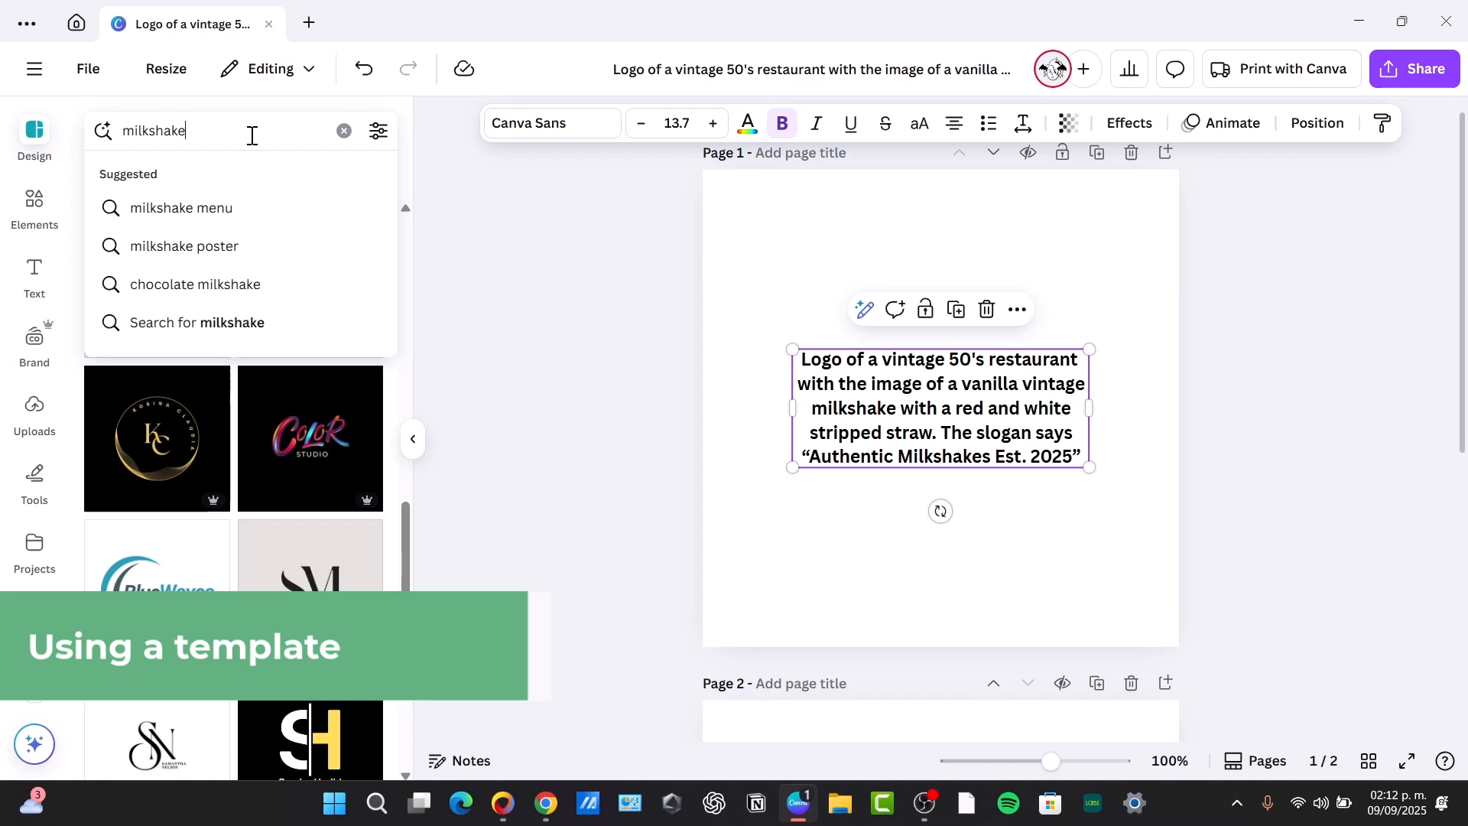
key(Return)
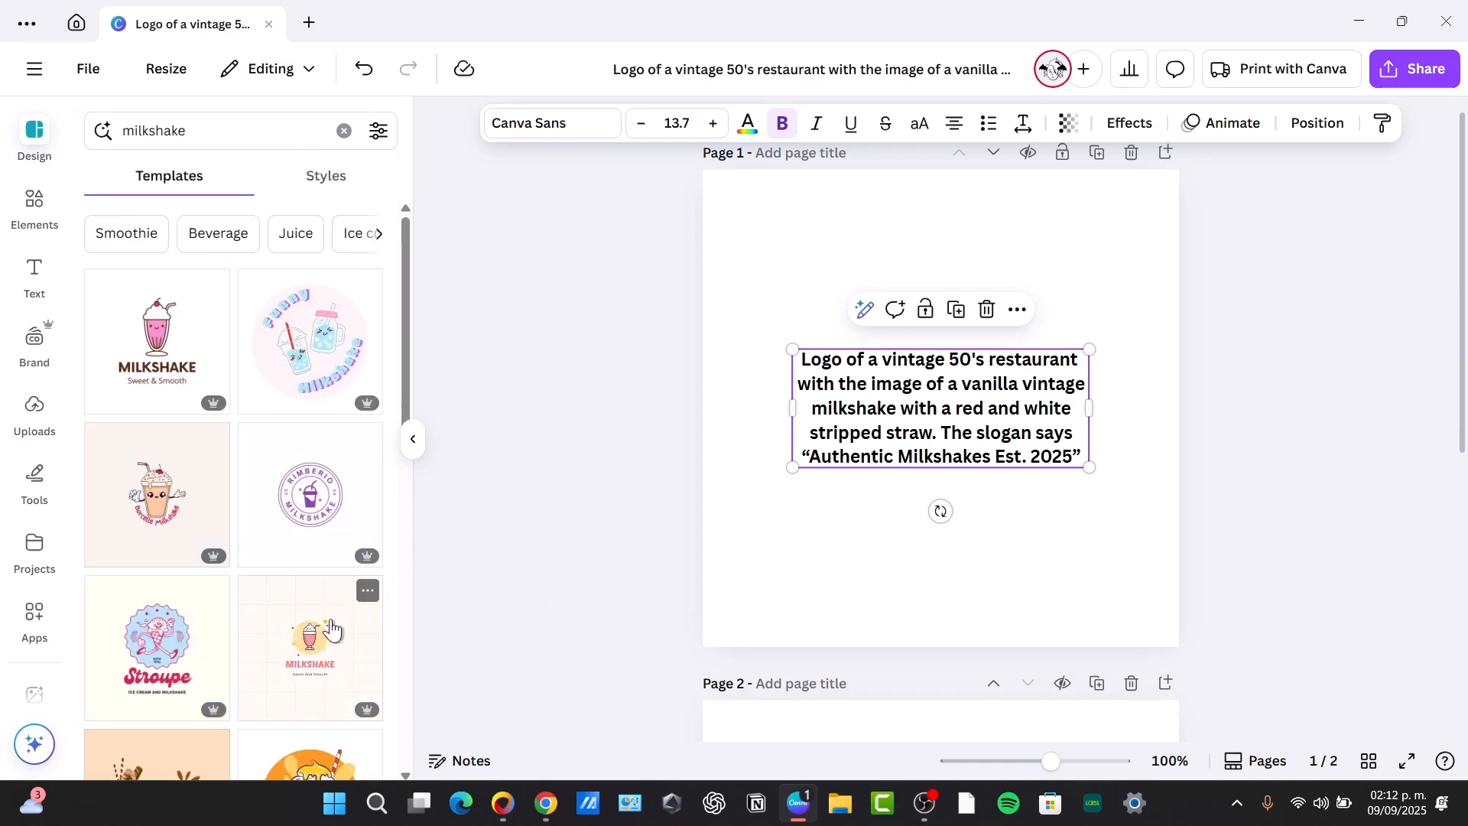
scroll(331, 629, down, 3)
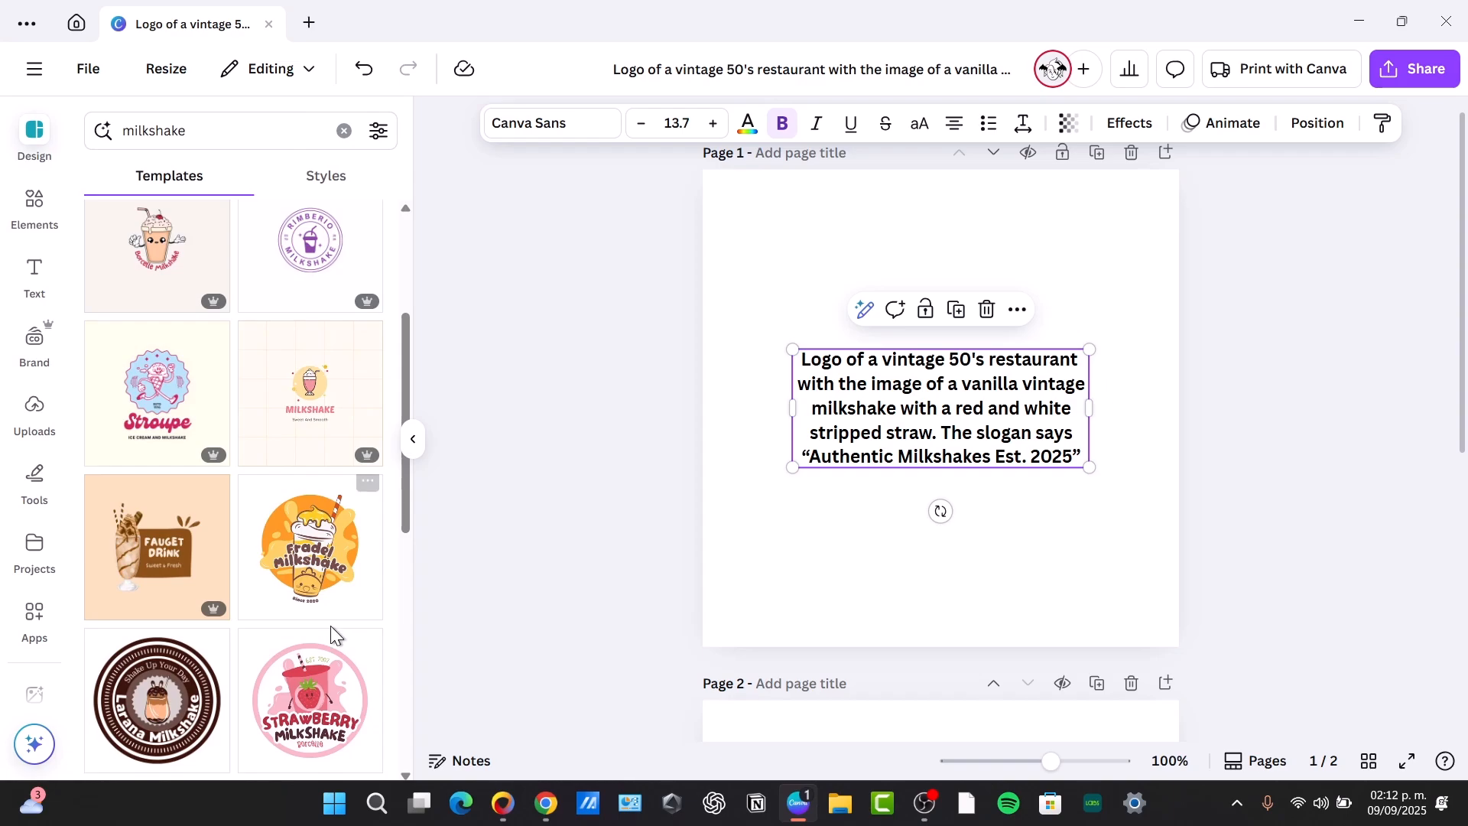
click(317, 581)
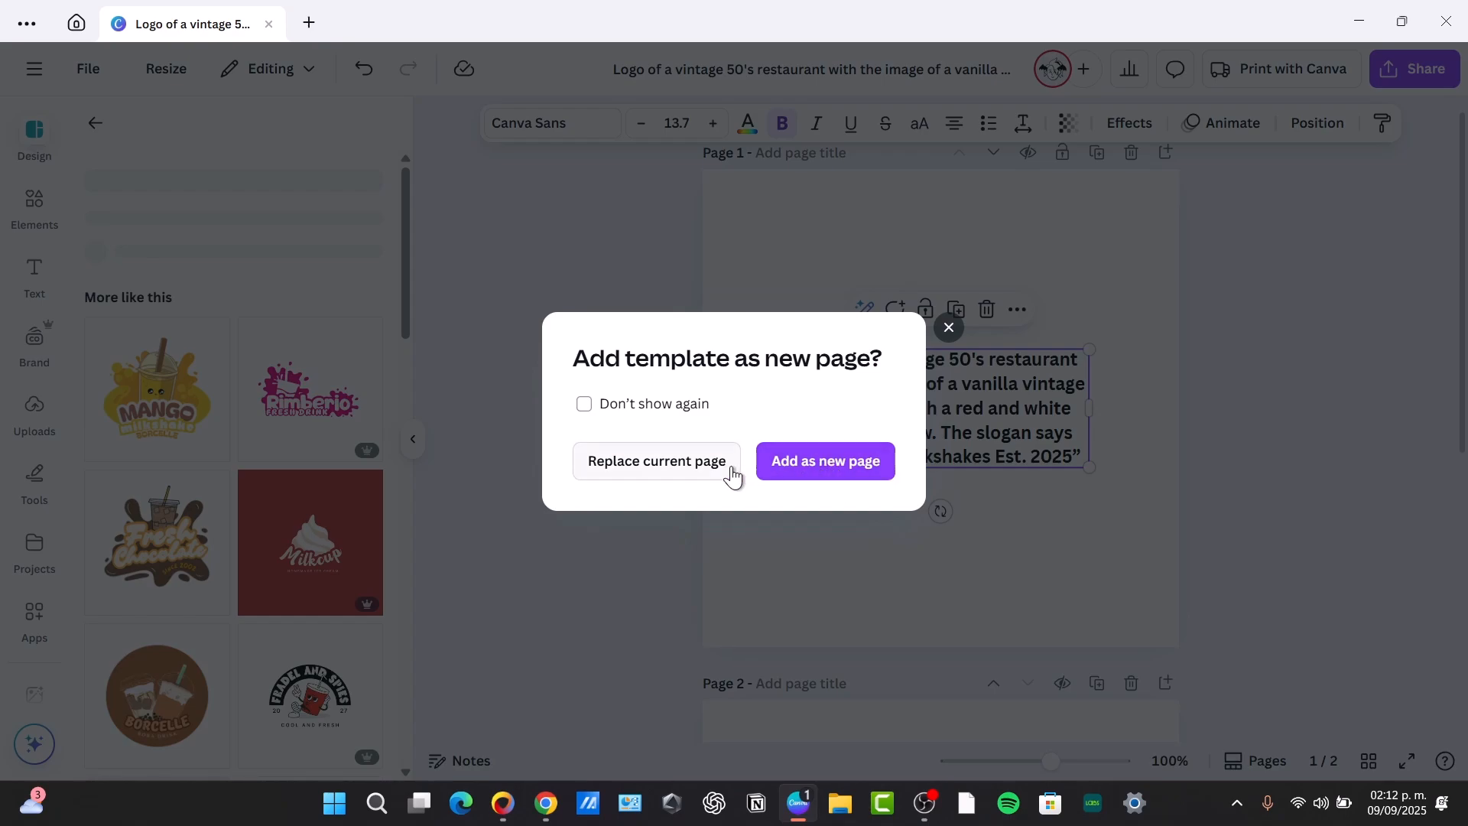
click(826, 462)
Change the small tagline beneath the milkshake cup on page 2 to "Est. 2025"
scroll(1076, 440, up, 5)
scroll(1076, 441, down, 3)
scroll(1076, 440, down, 3)
double_click(965, 592)
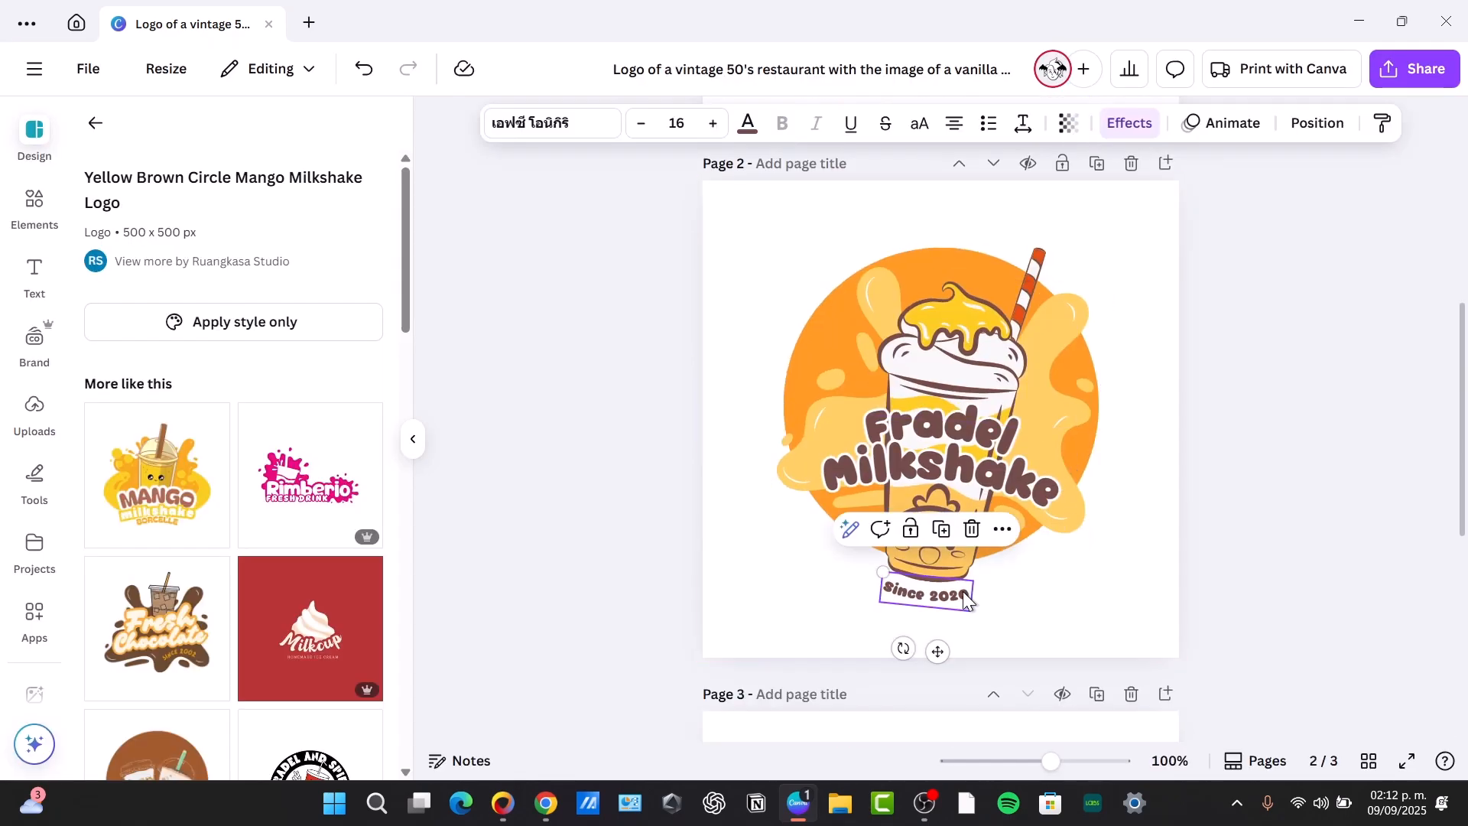
text(since 2025)
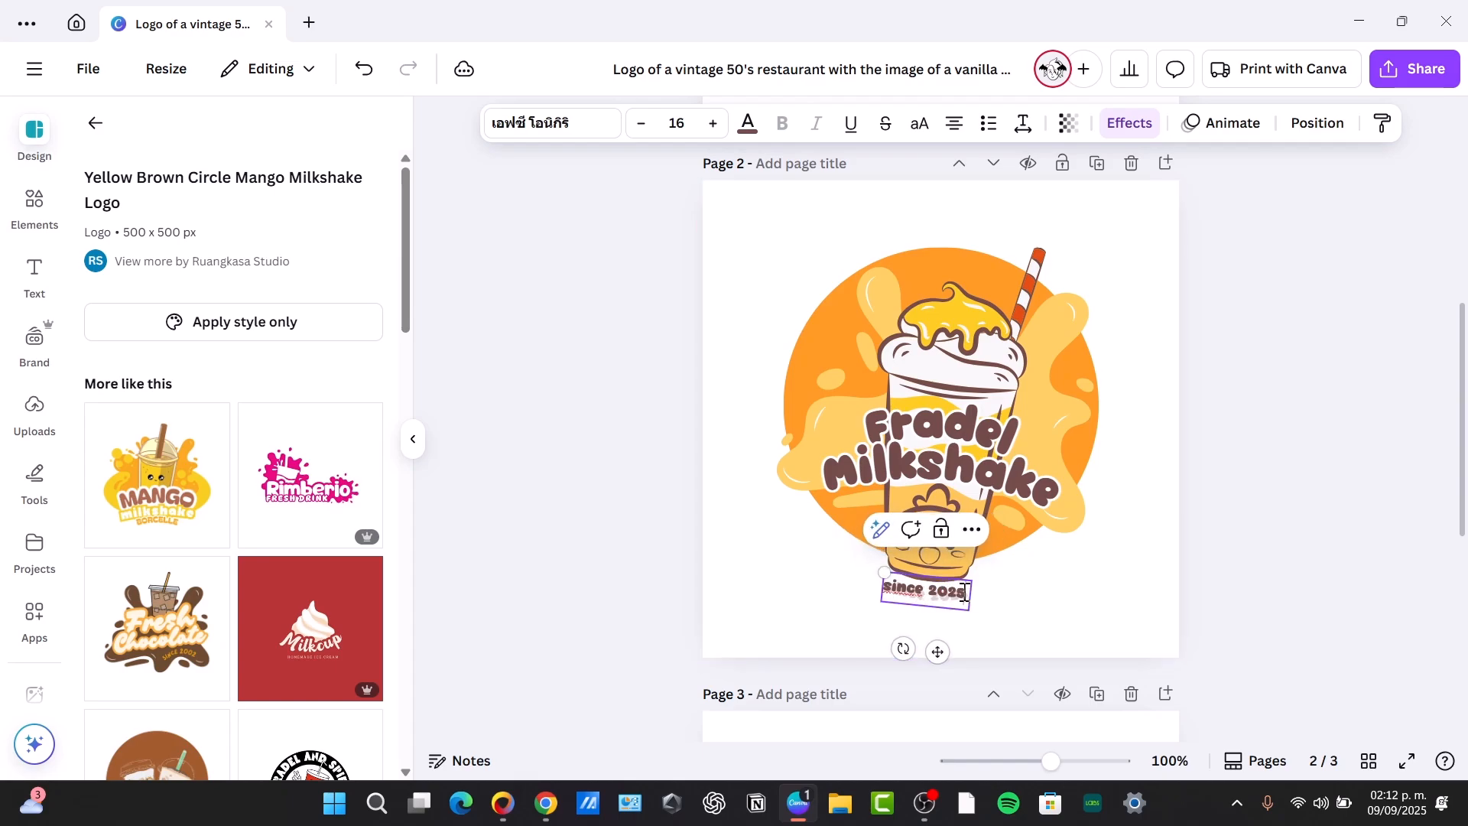
double_click(917, 591)
text(Est)
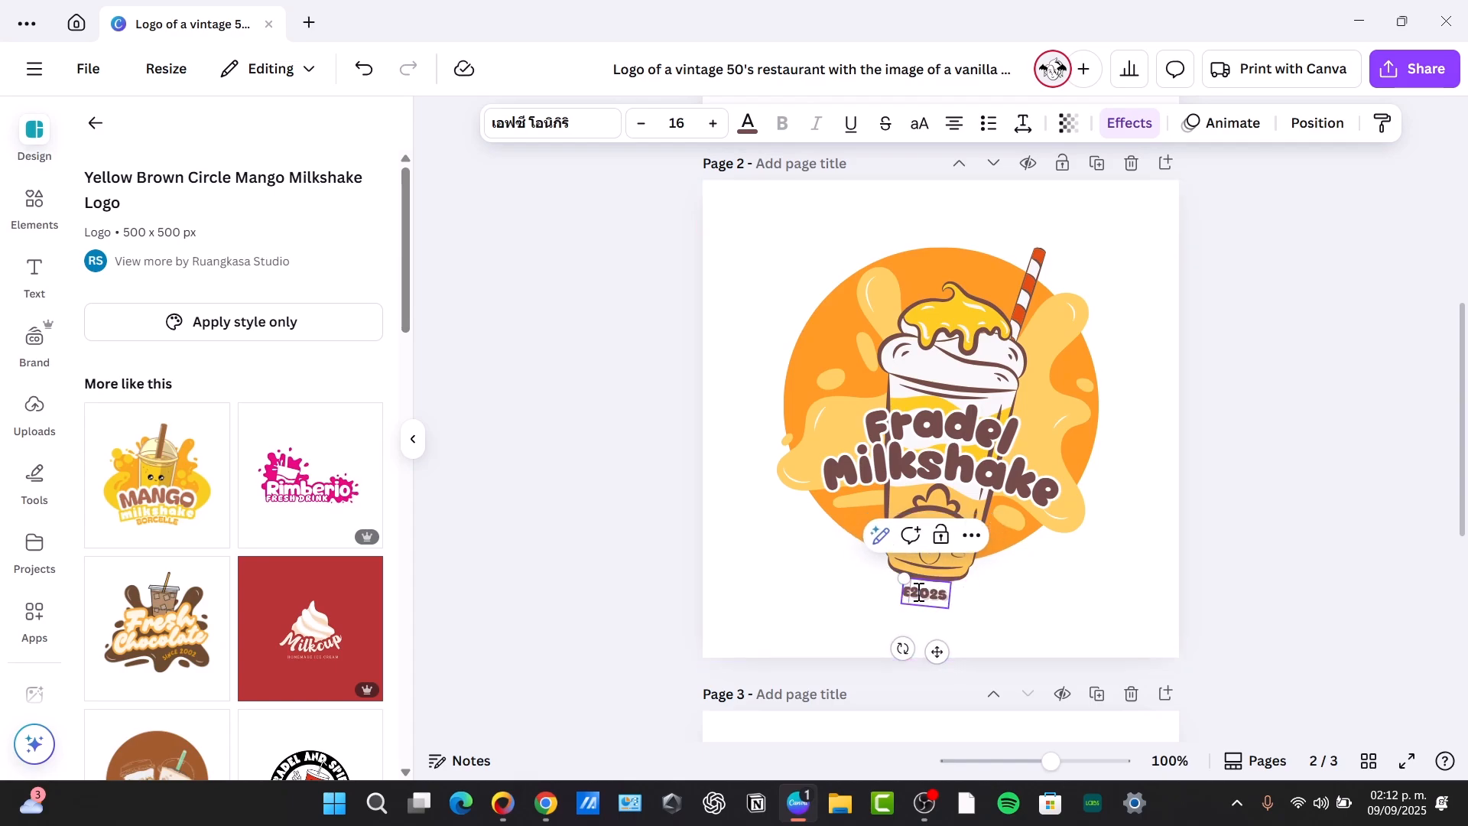
text(.)
Select the entire wording of the logo description on page 1
scroll(1003, 480, up, 6)
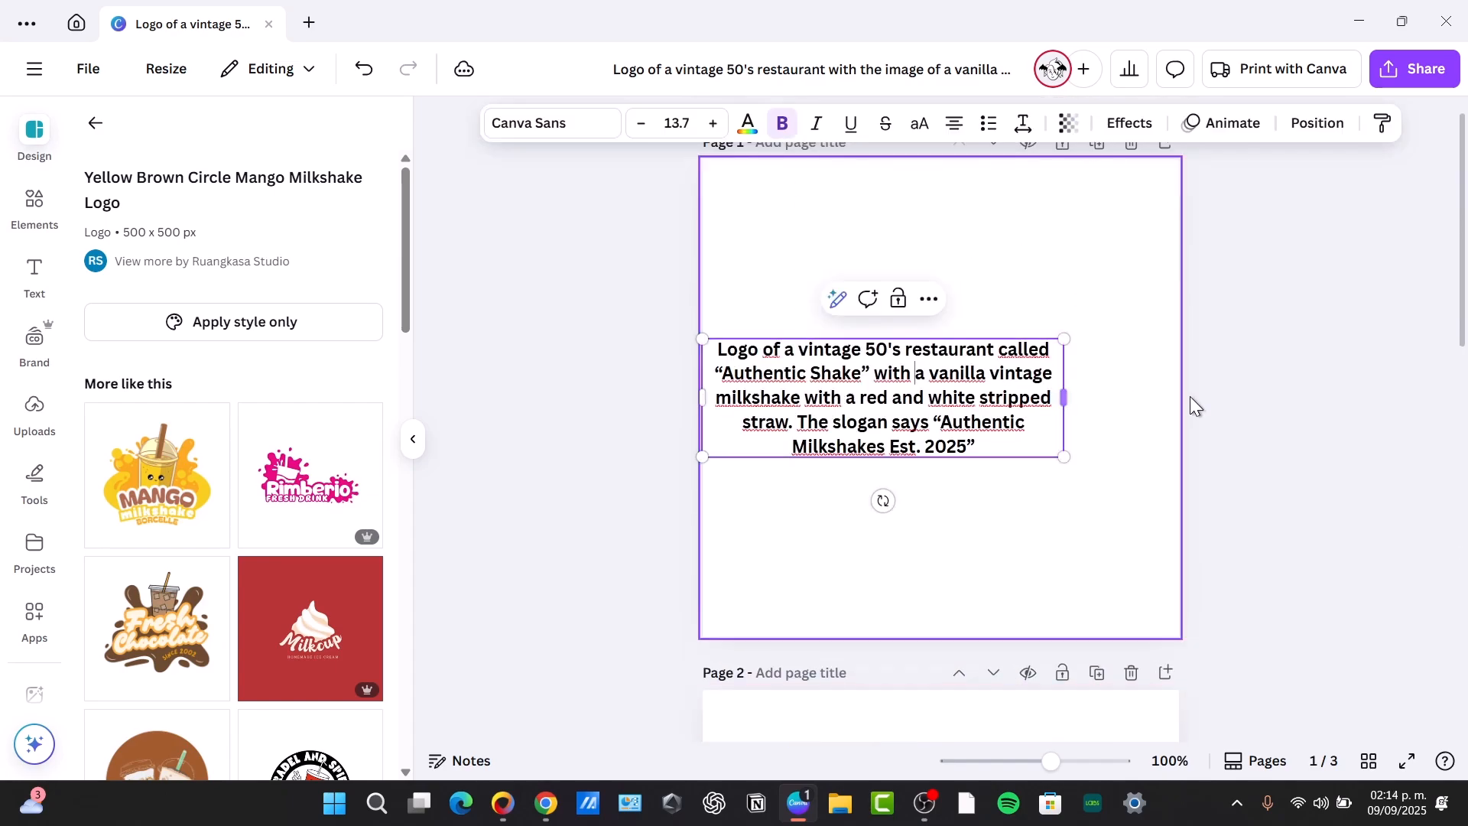
click(1223, 409)
drag(902, 420, 979, 423)
double_click(969, 422)
key(ctrl+a)
key(ctrl+c)
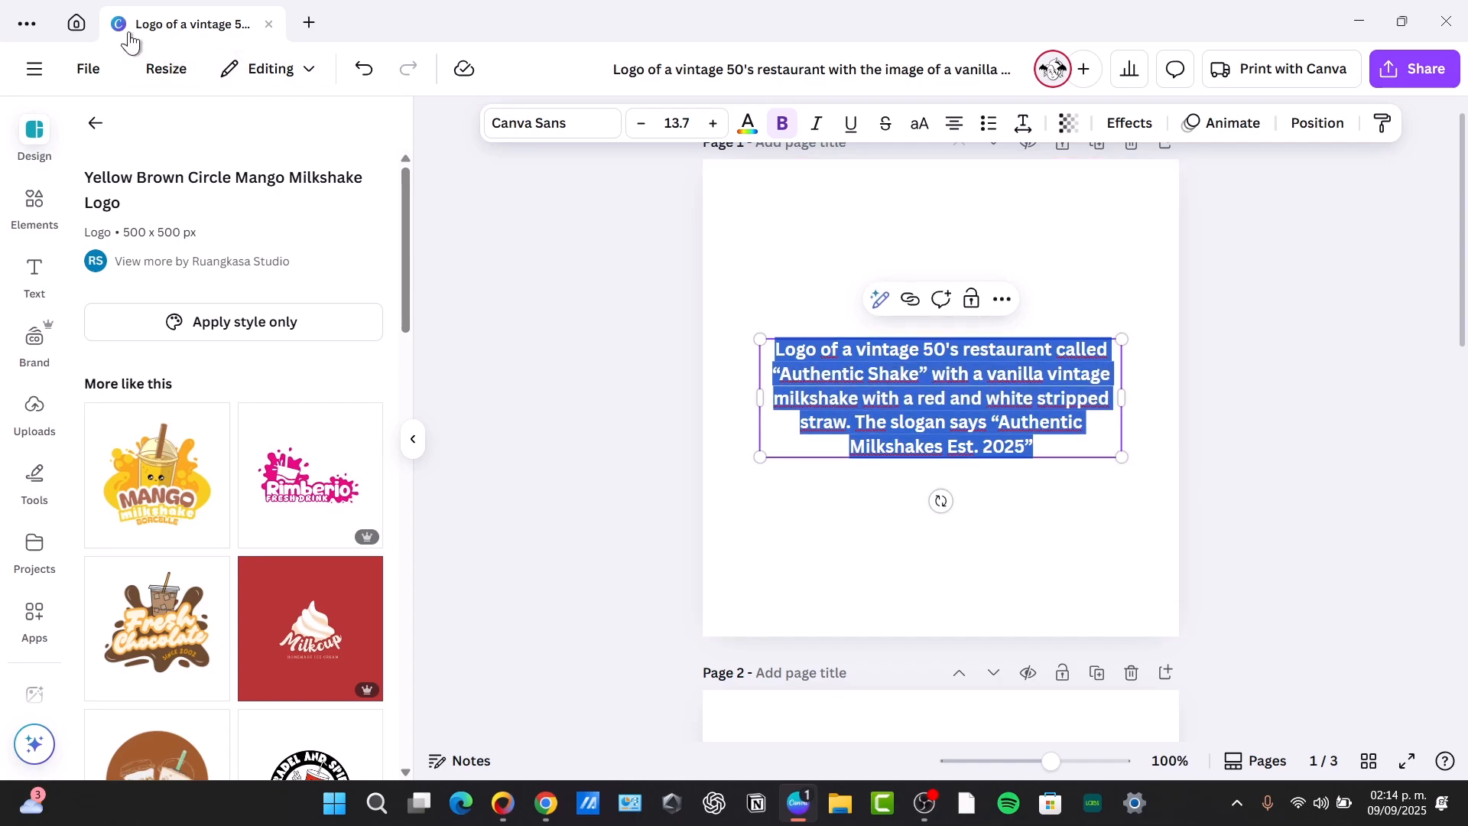
Open the Magic Media image generator and enter the Authentic Shake logo description from page 1 as its prompt
scroll(956, 318, down, 10)
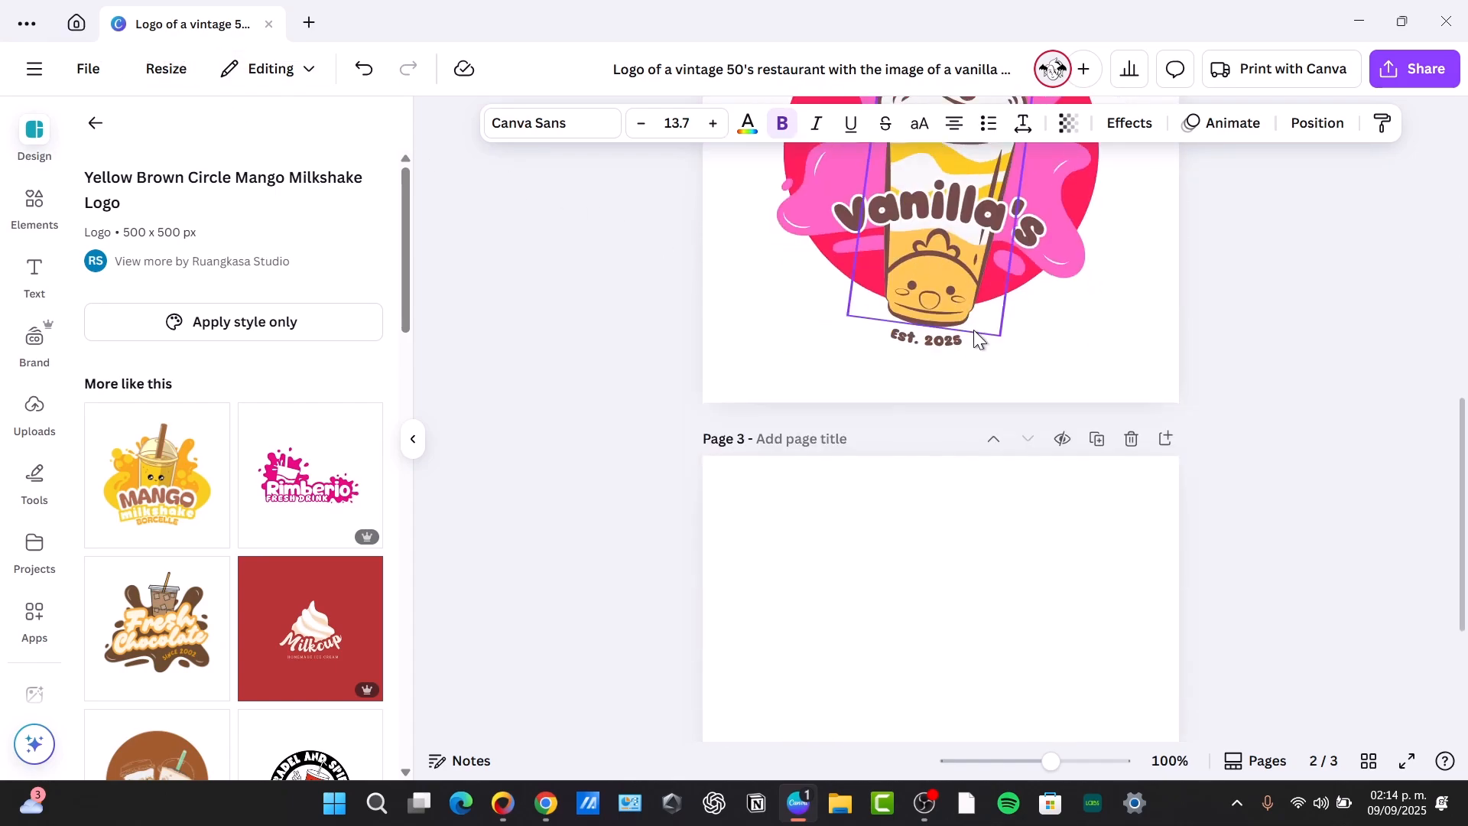
scroll(976, 333, up, 7)
scroll(974, 328, up, 3)
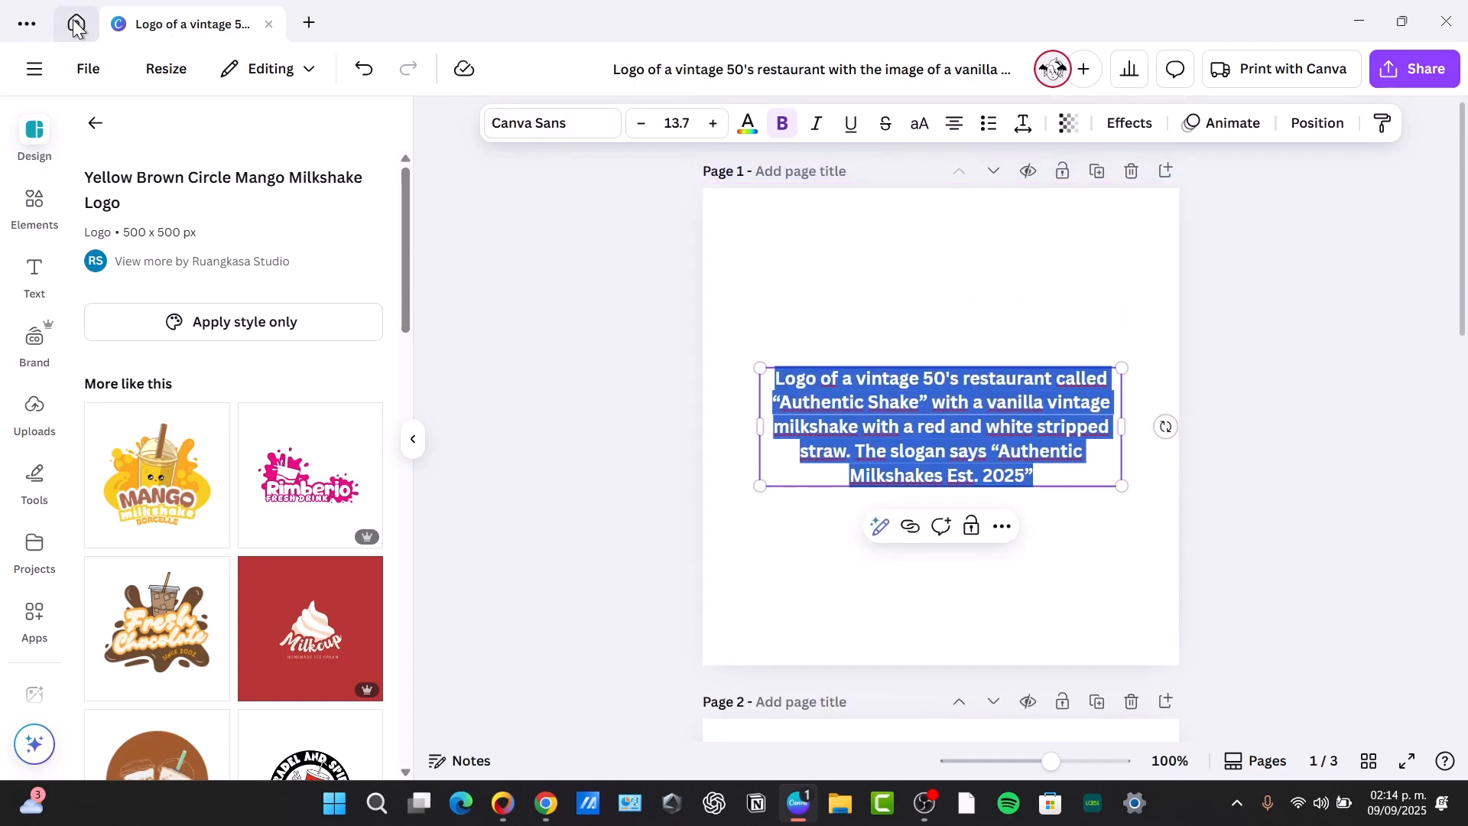
click(32, 203)
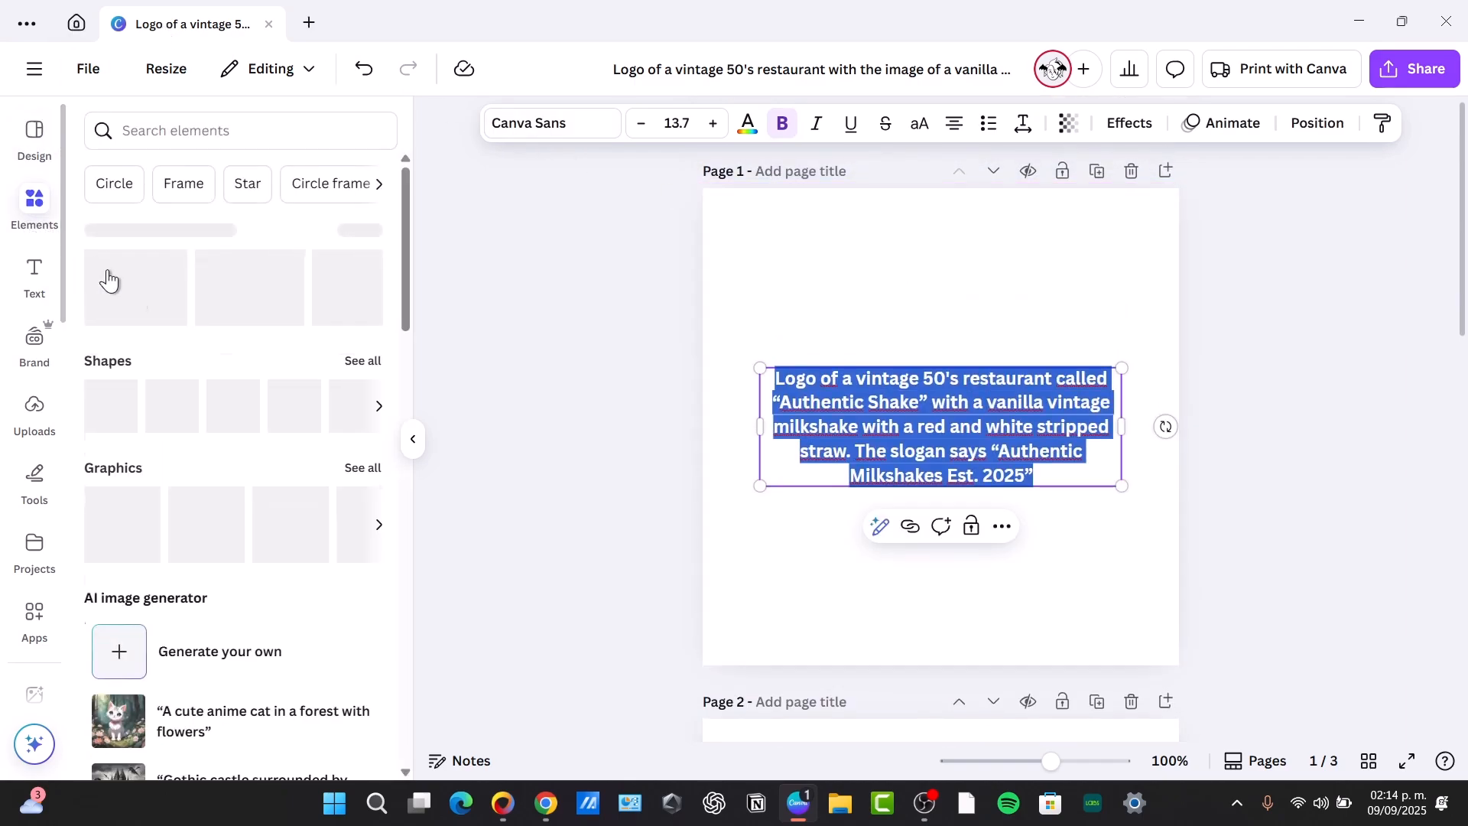
scroll(252, 417, down, 3)
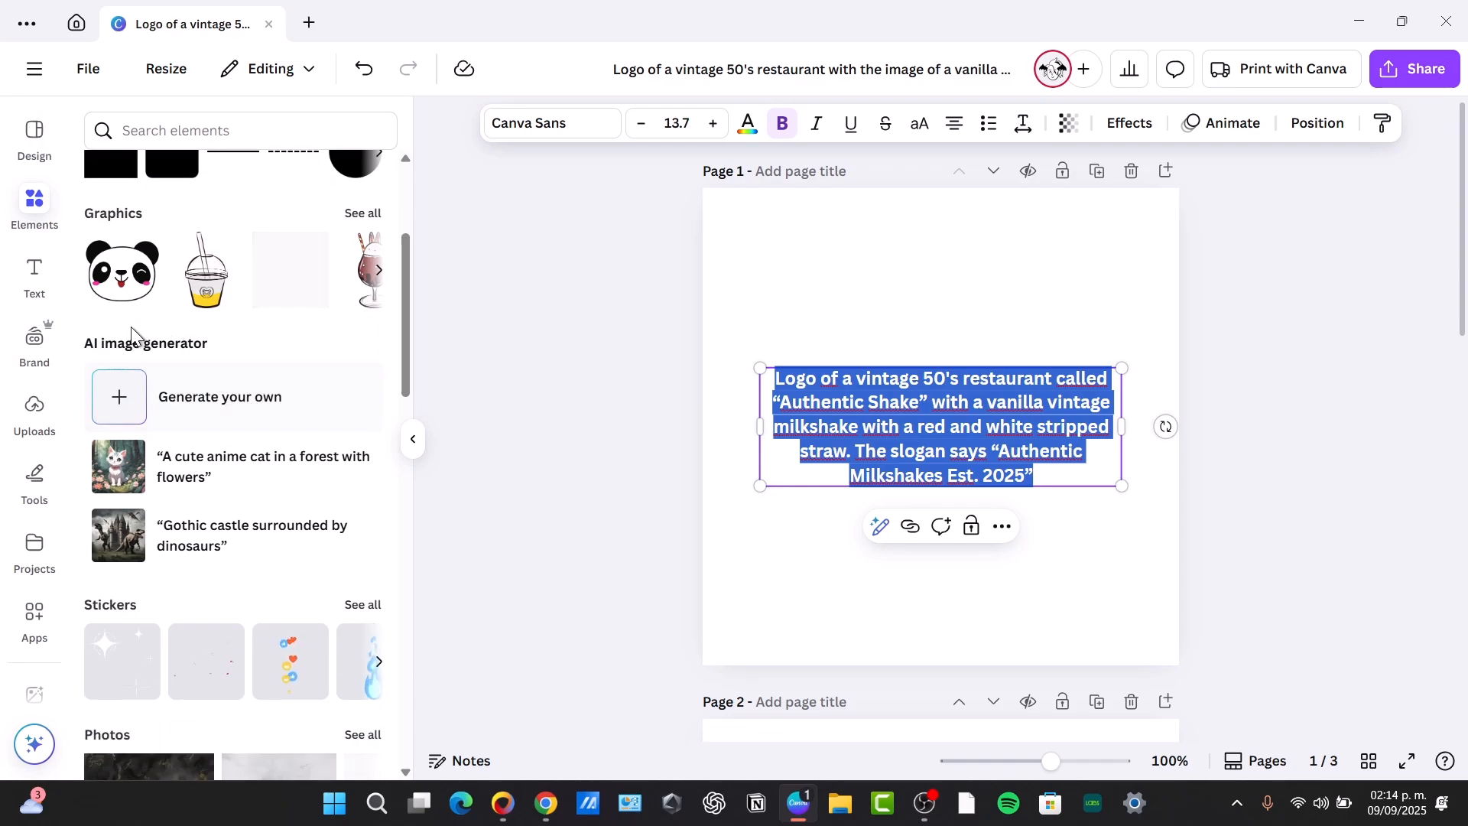
click(226, 414)
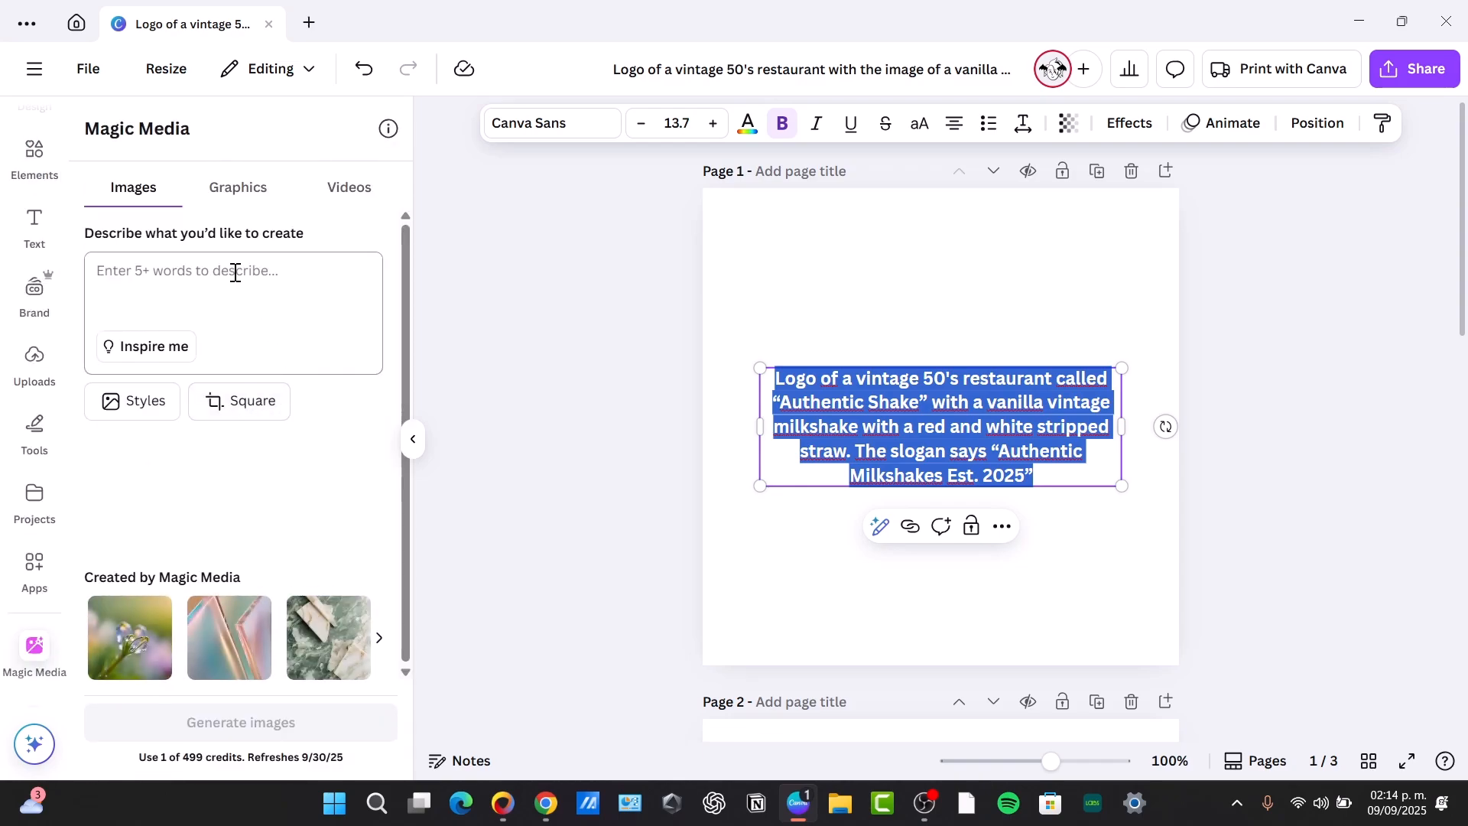
click(192, 269)
key(ctrl+v)
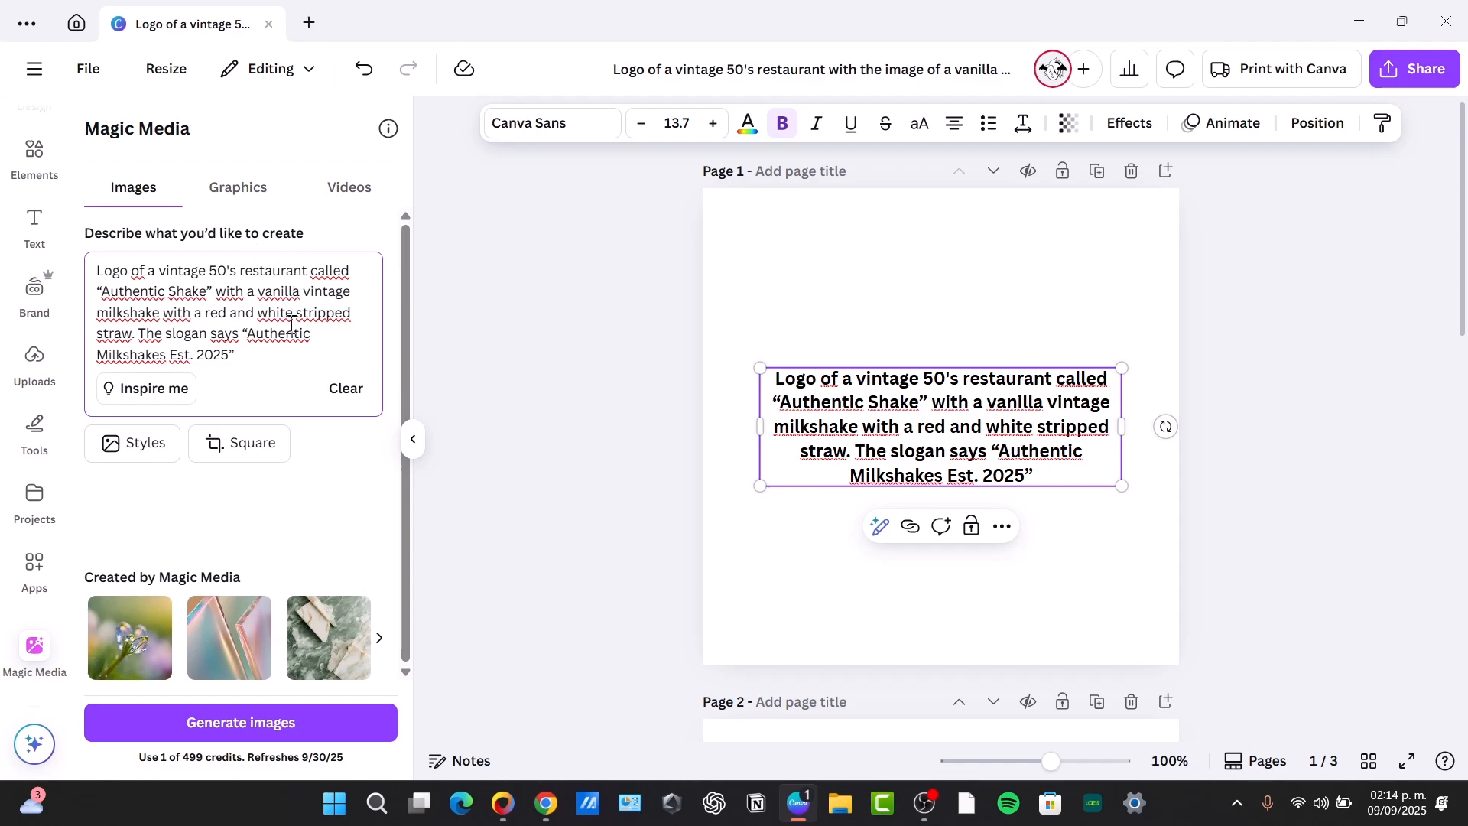
Look through the Photography, Digital art and Fine art styles available for generated images
click(136, 443)
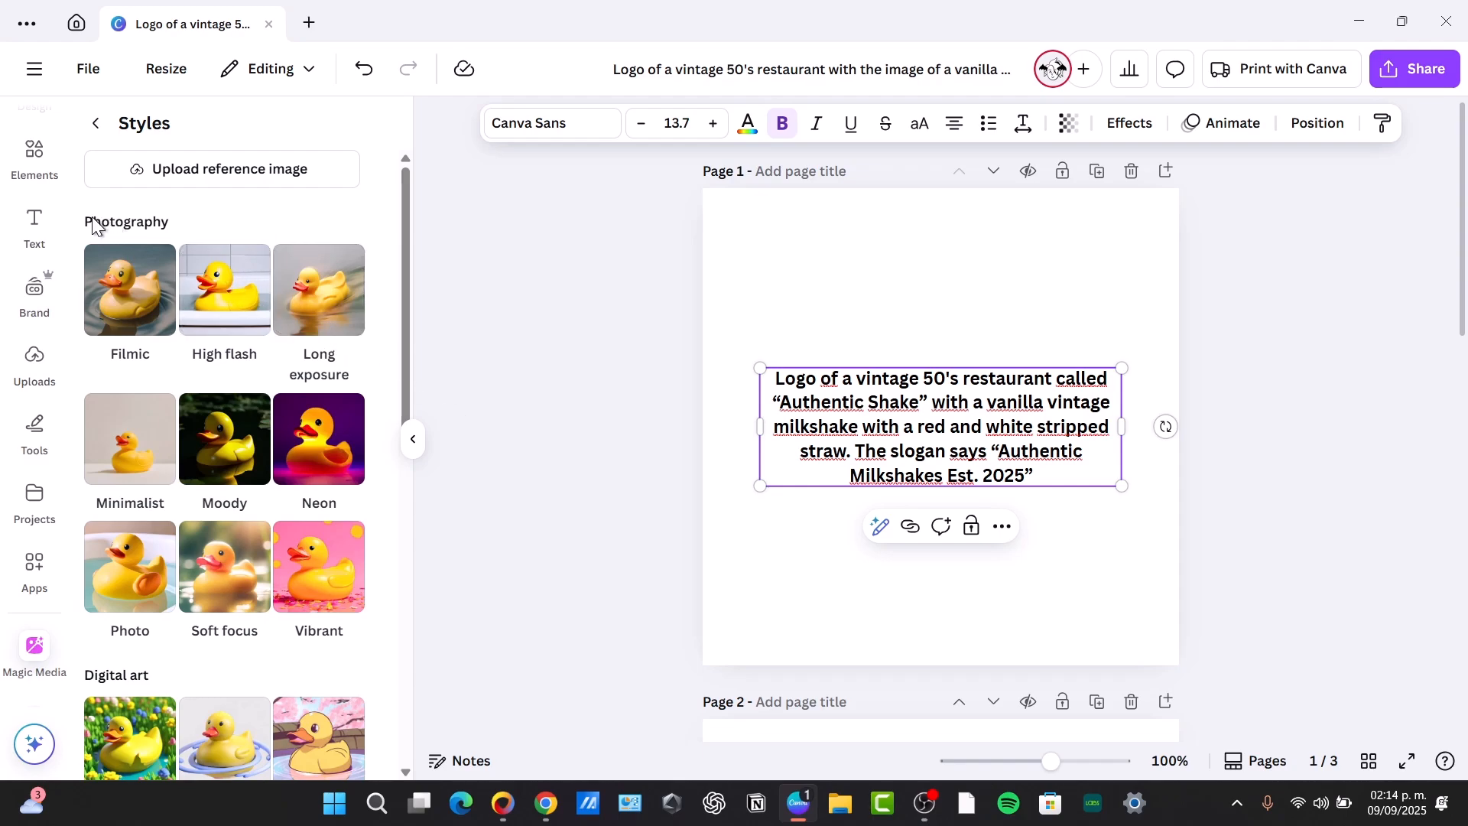
scroll(228, 233, down, 3)
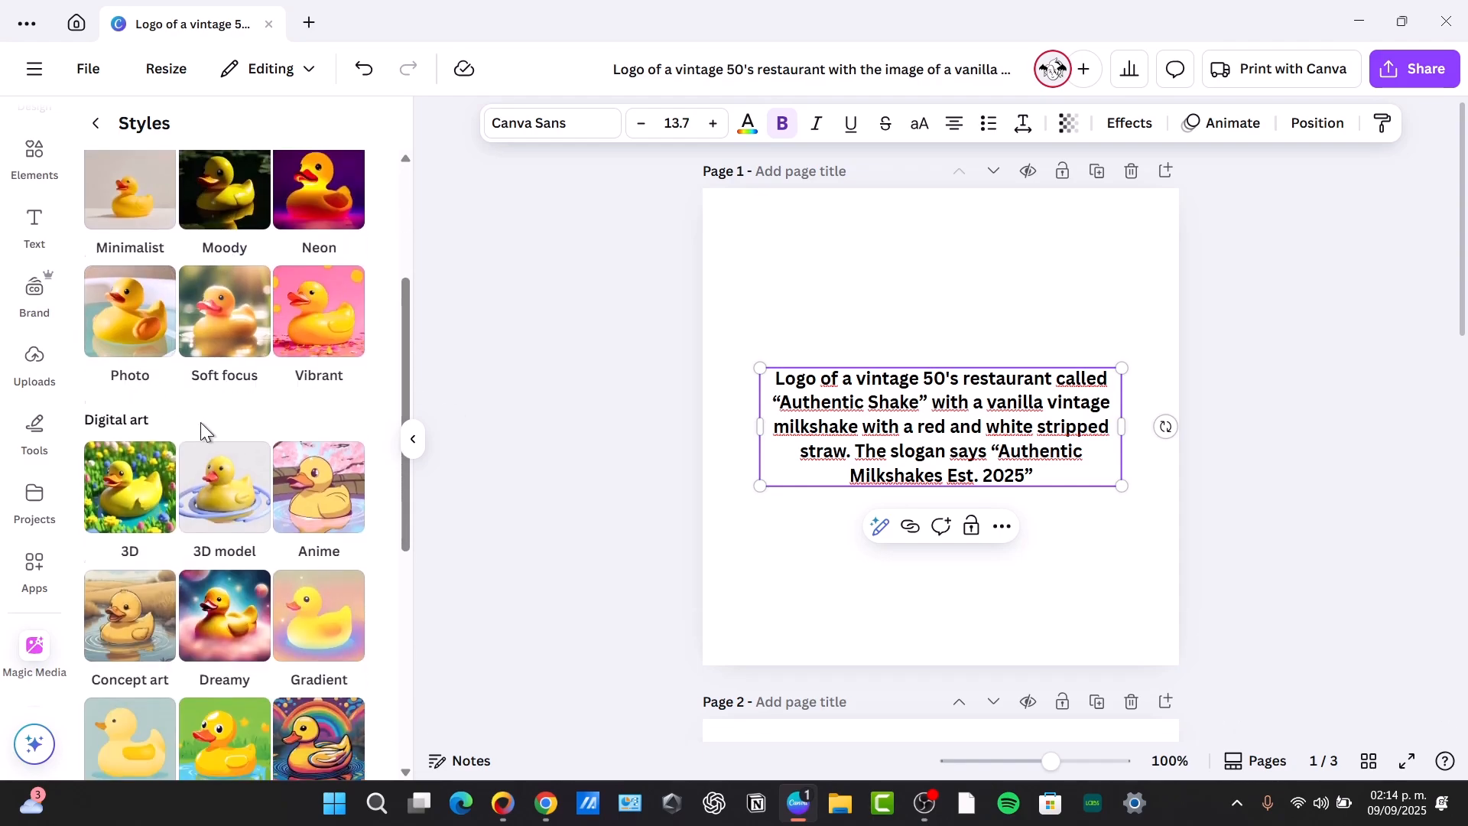
scroll(200, 422, down, 6)
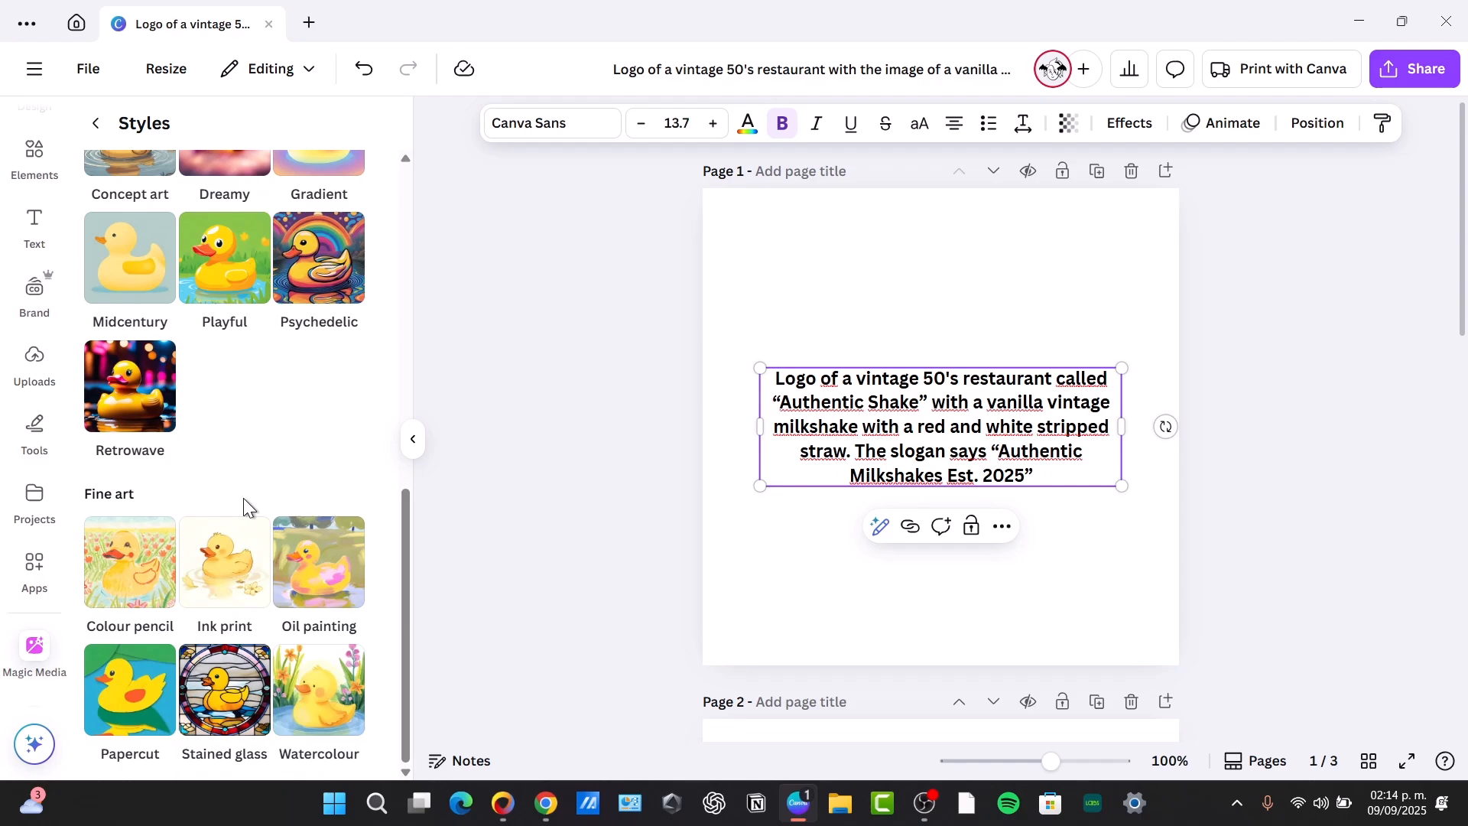
scroll(243, 497, up, 3)
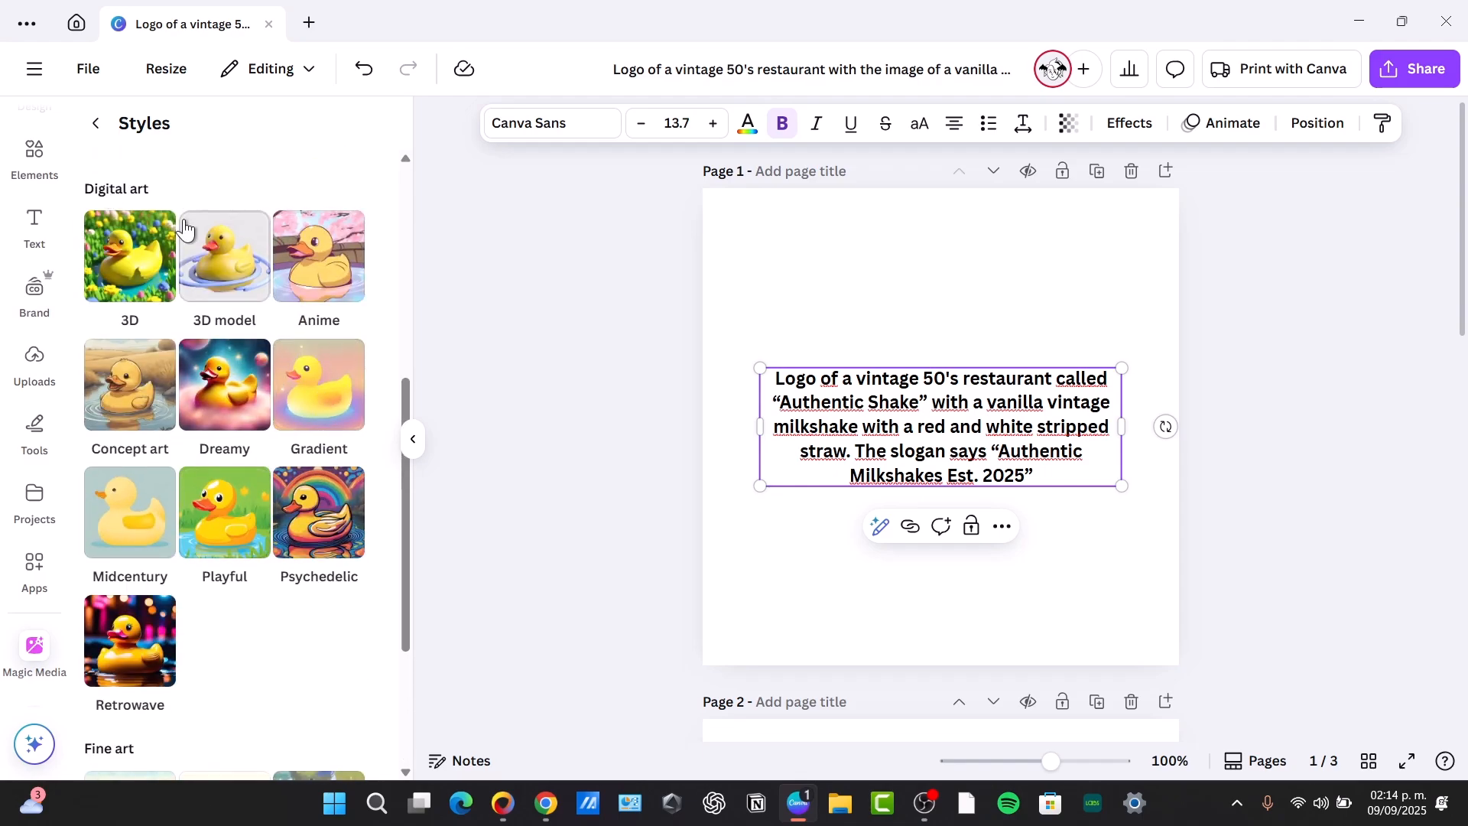
scroll(293, 464, up, 6)
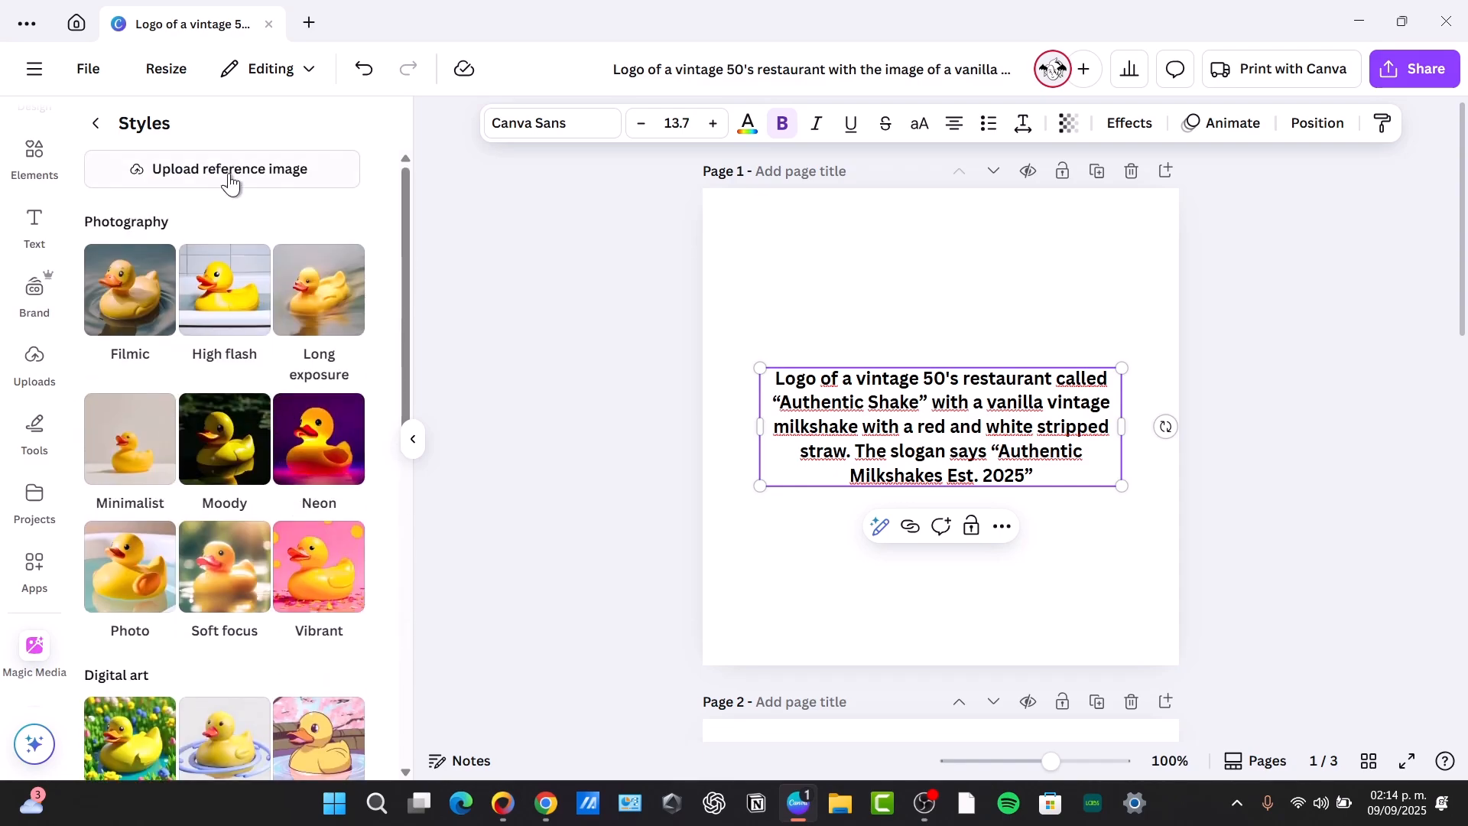
click(105, 125)
Switch Magic Media to graphics and try to generate them from the logo description in the Vintage style
click(236, 186)
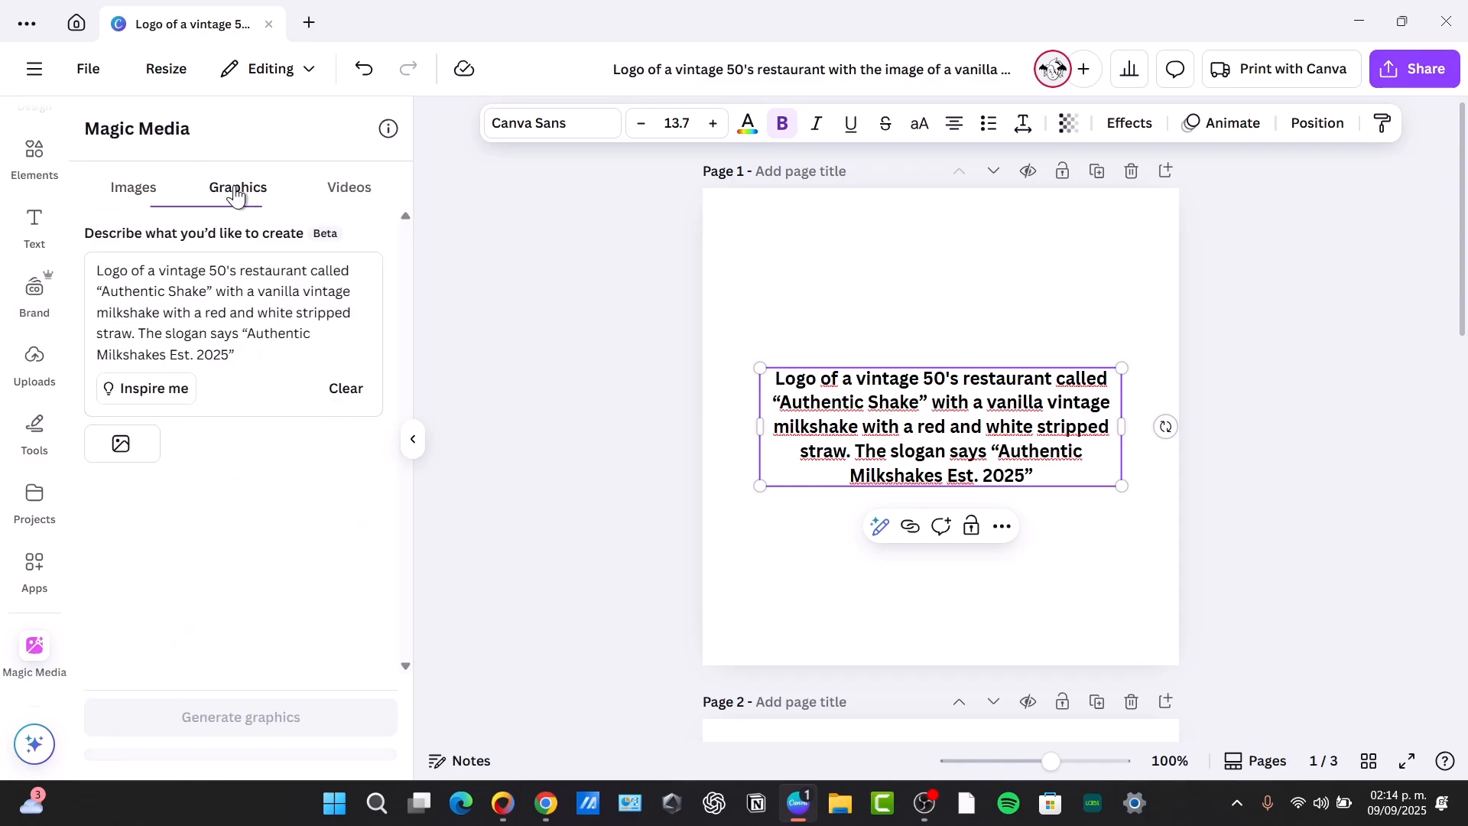
click(154, 435)
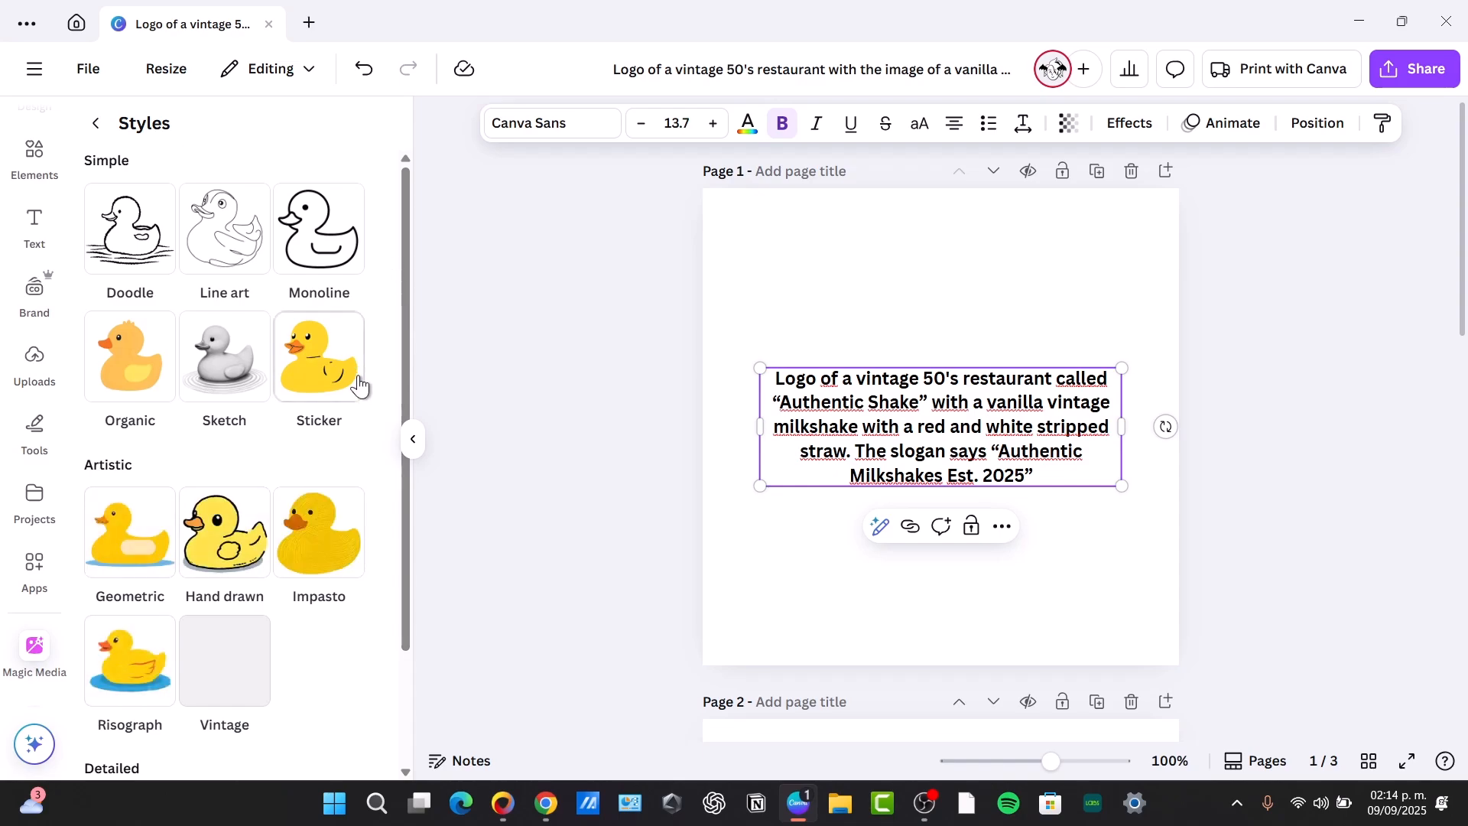
scroll(354, 413, down, 2)
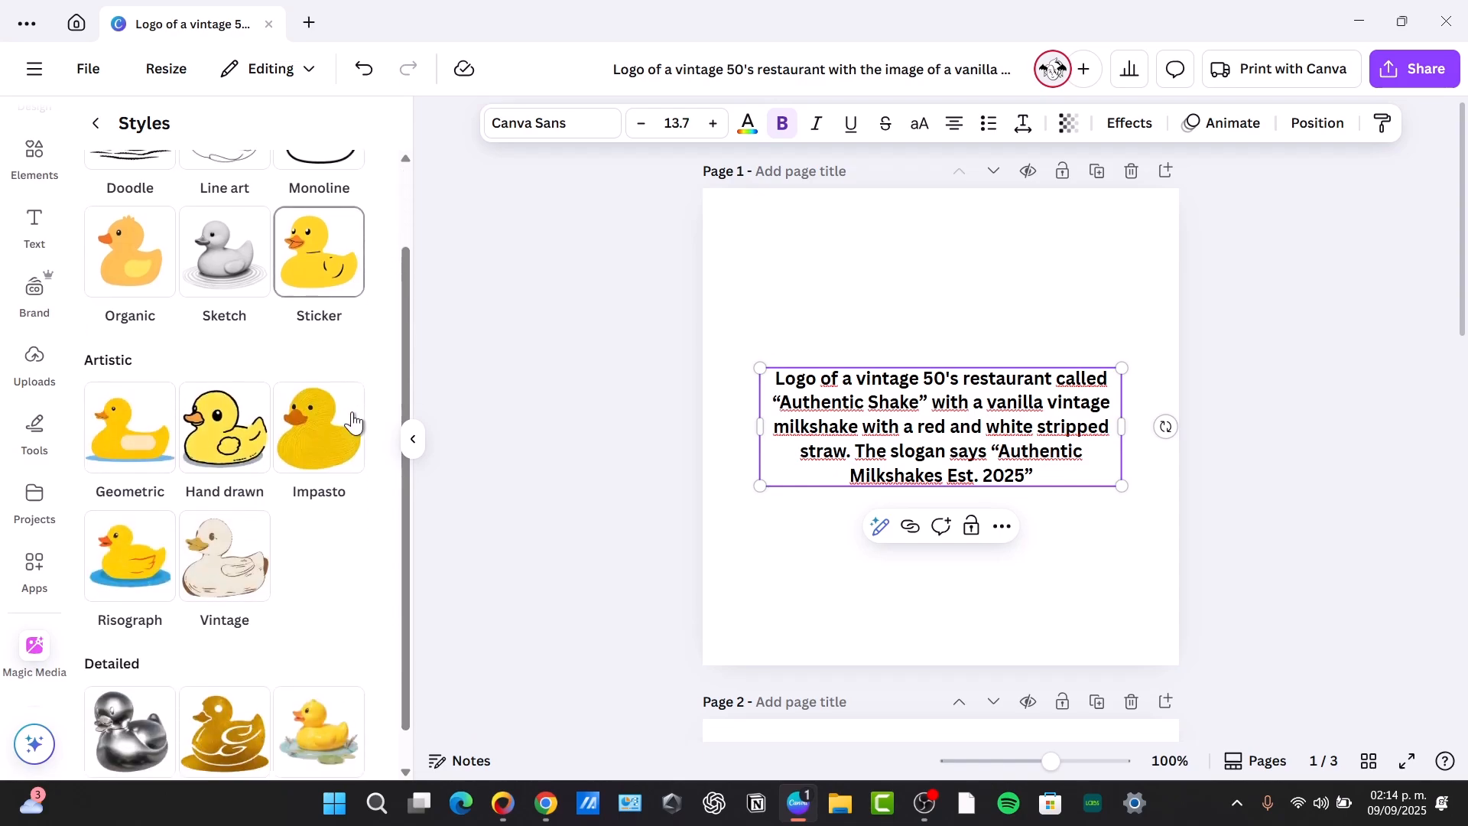
click(224, 516)
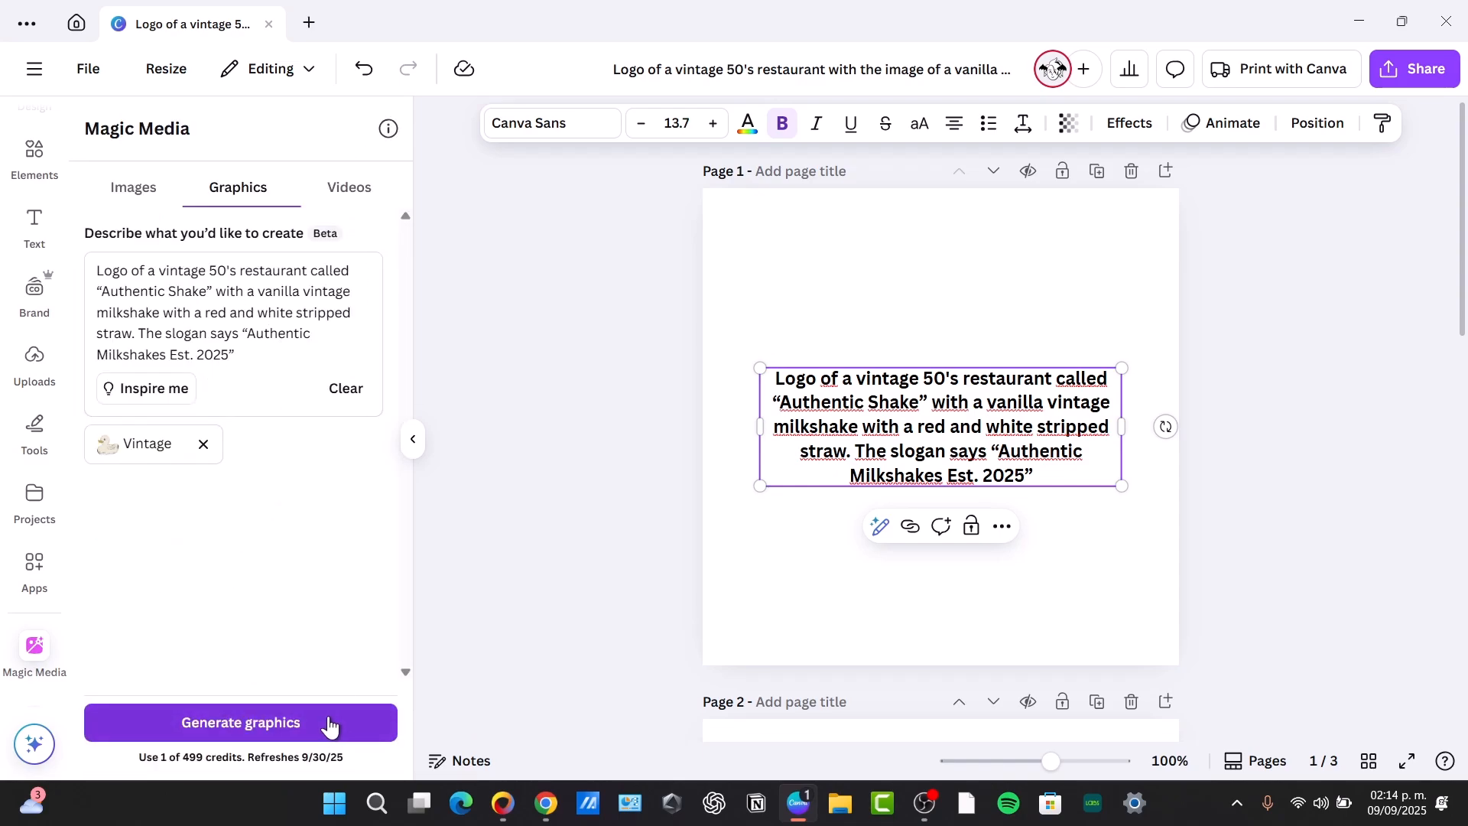
click(331, 722)
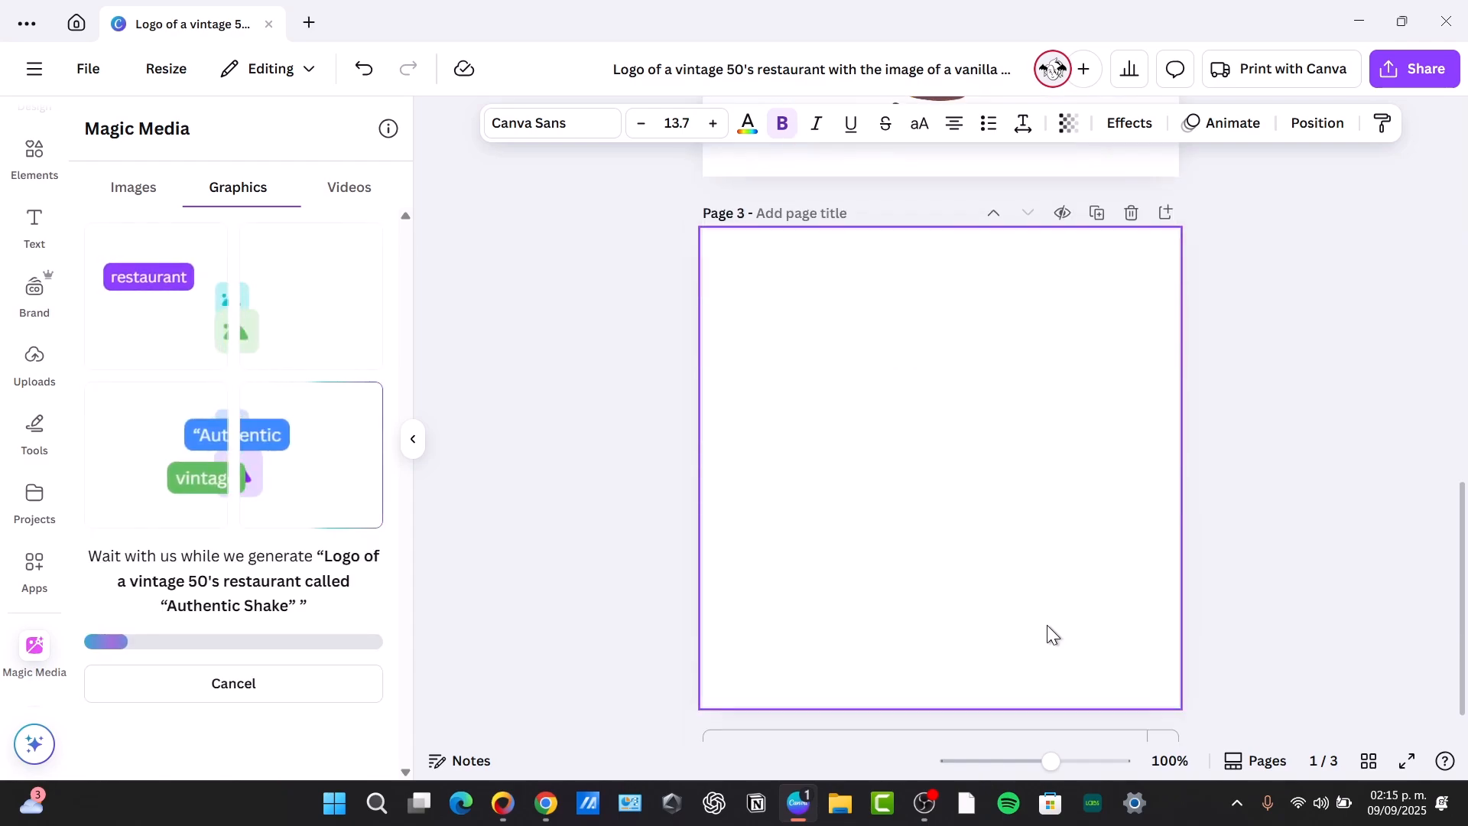
Place the generated "Authentic Shake" badge with the cup above its banner on page 3, enlarged to nearly the page width and centred
click(1028, 600)
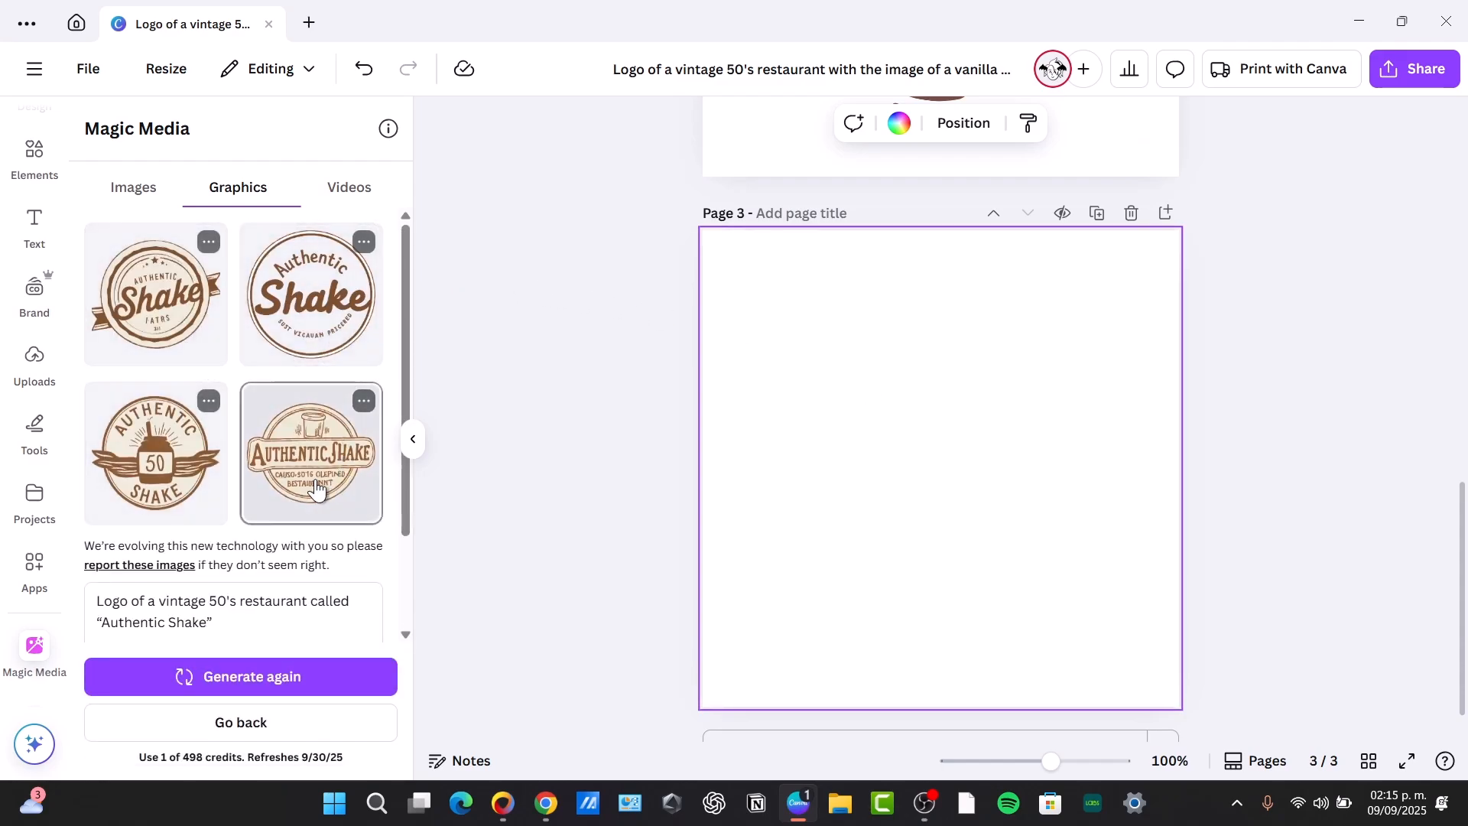
click(309, 490)
drag(1061, 506, 1043, 545)
drag(1063, 401, 1265, 325)
drag(1113, 456, 1048, 483)
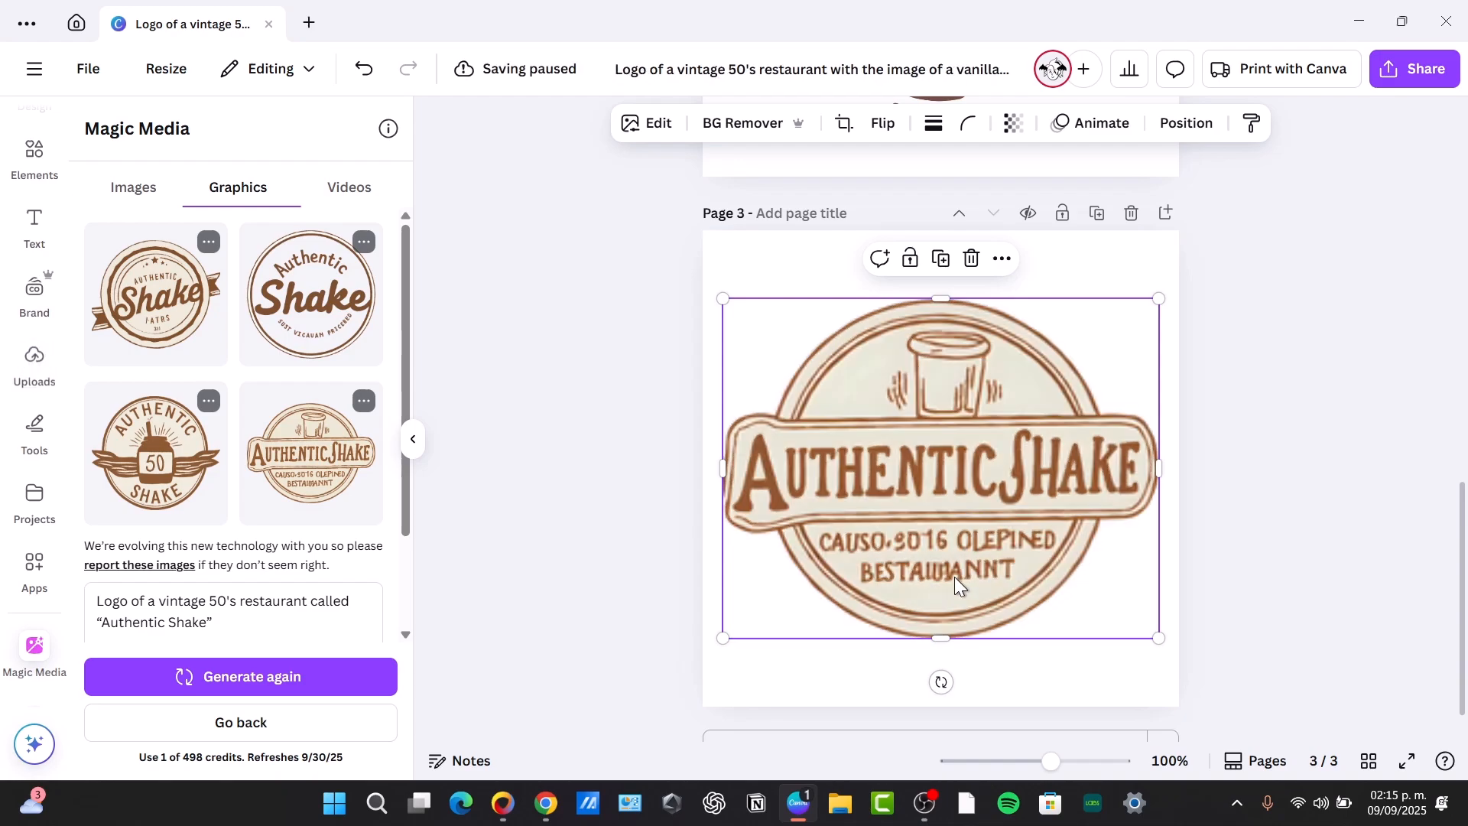
Try the generated round "Shake" badge with ribbon ends at large size on page 3, and delete it
click(156, 295)
drag(977, 516, 950, 542)
drag(1048, 382, 1236, 221)
drag(990, 469, 940, 582)
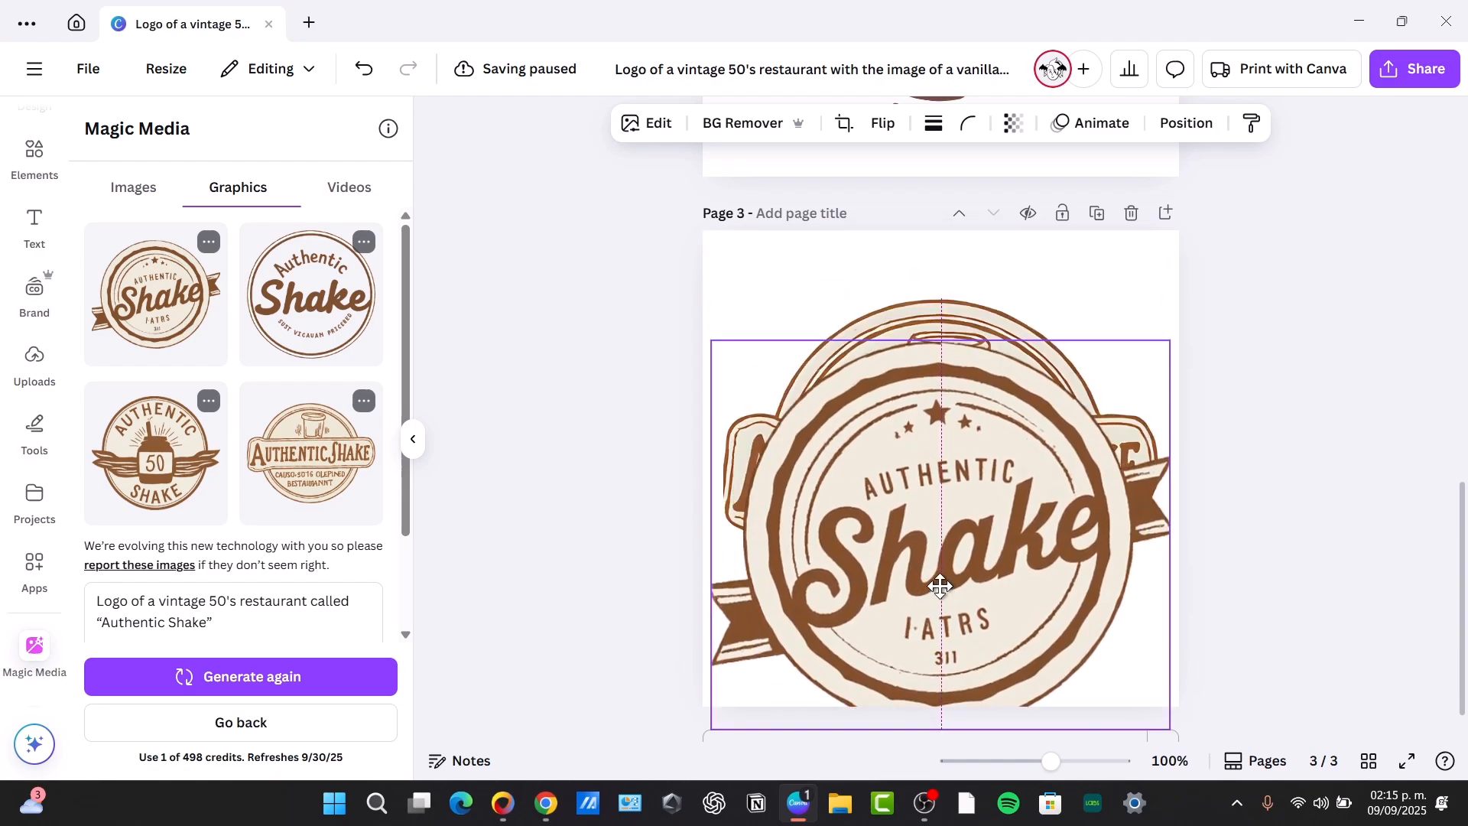
key(Delete)
Adjust the position of the "Authentic Shake" badge on page 3 and select the description text box on page 1
click(934, 509)
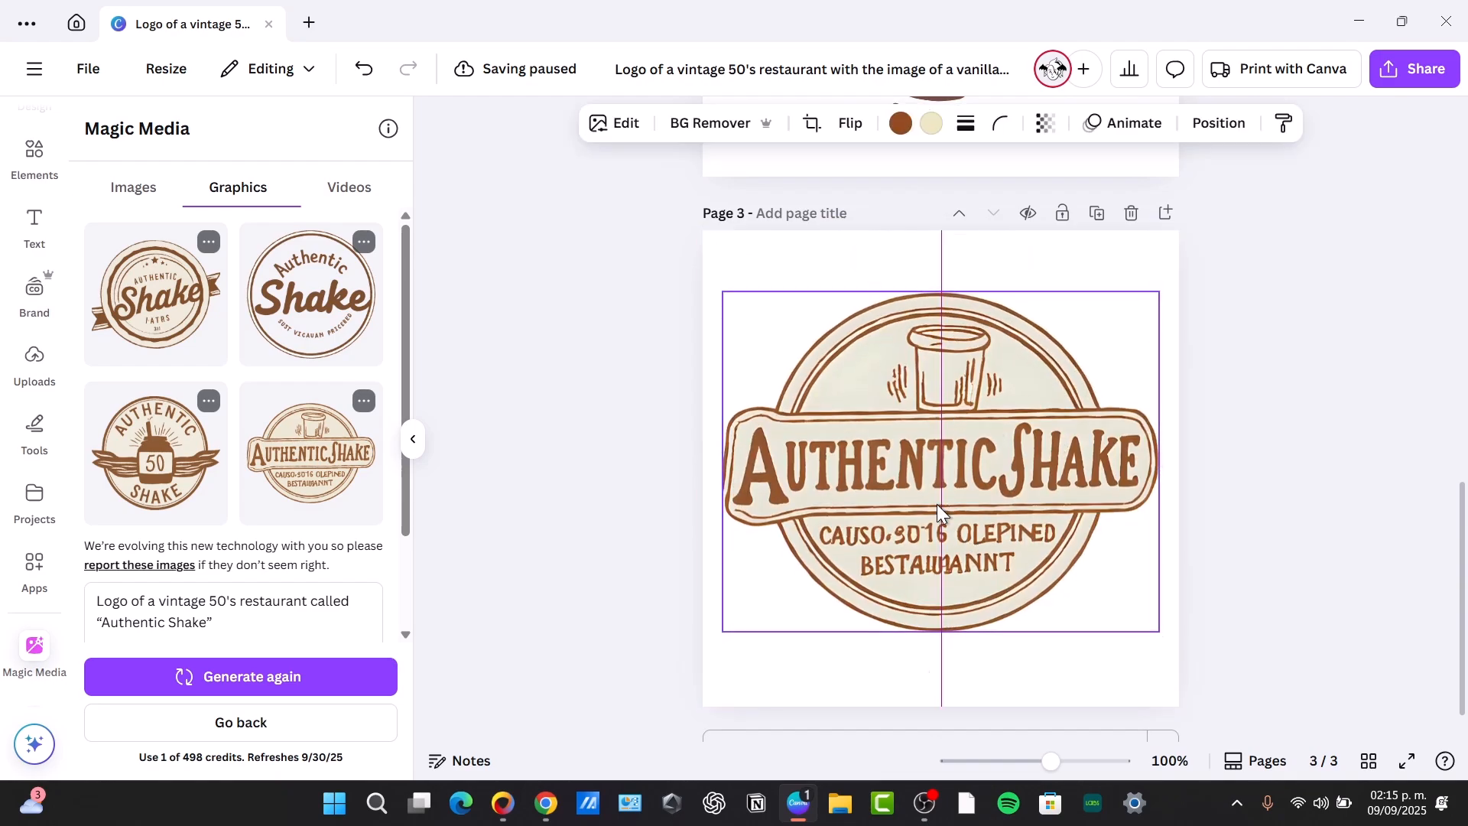
scroll(937, 503, up, 10)
click(959, 218)
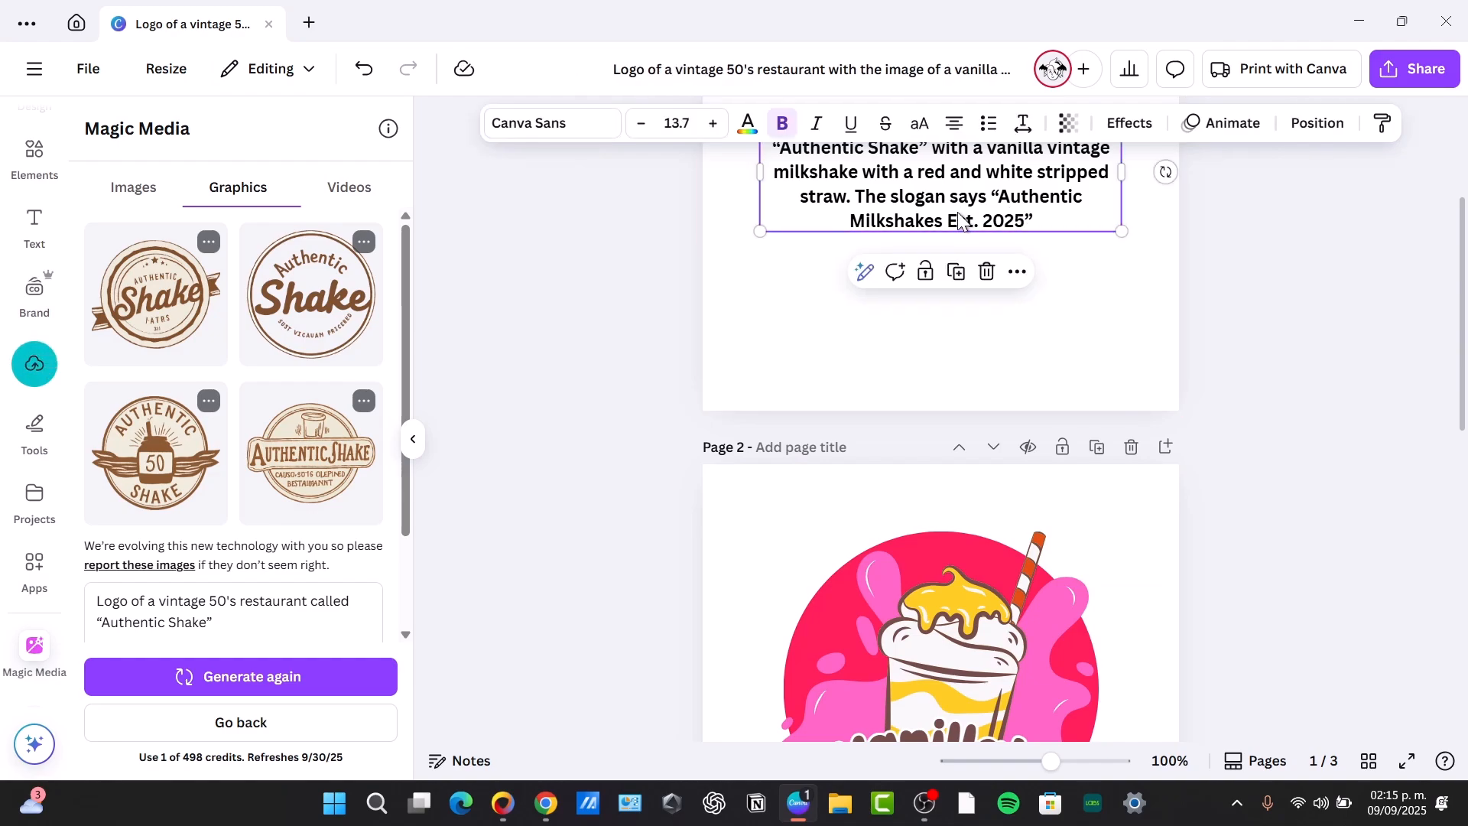
Switch to Canva AI on the home page, choose image creation and enter the Authentic Shake logo description as the prompt
click(77, 25)
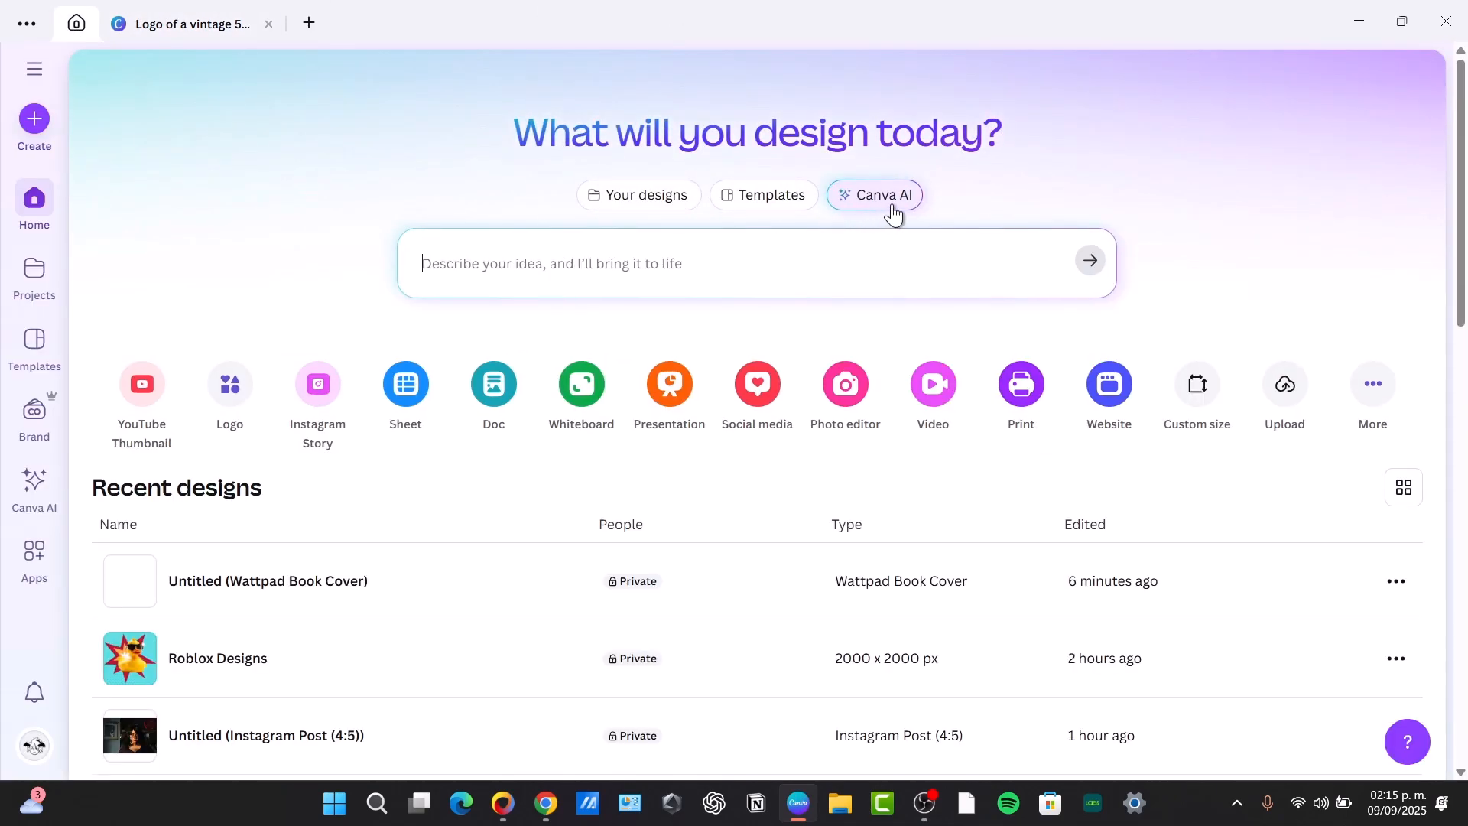
click(902, 203)
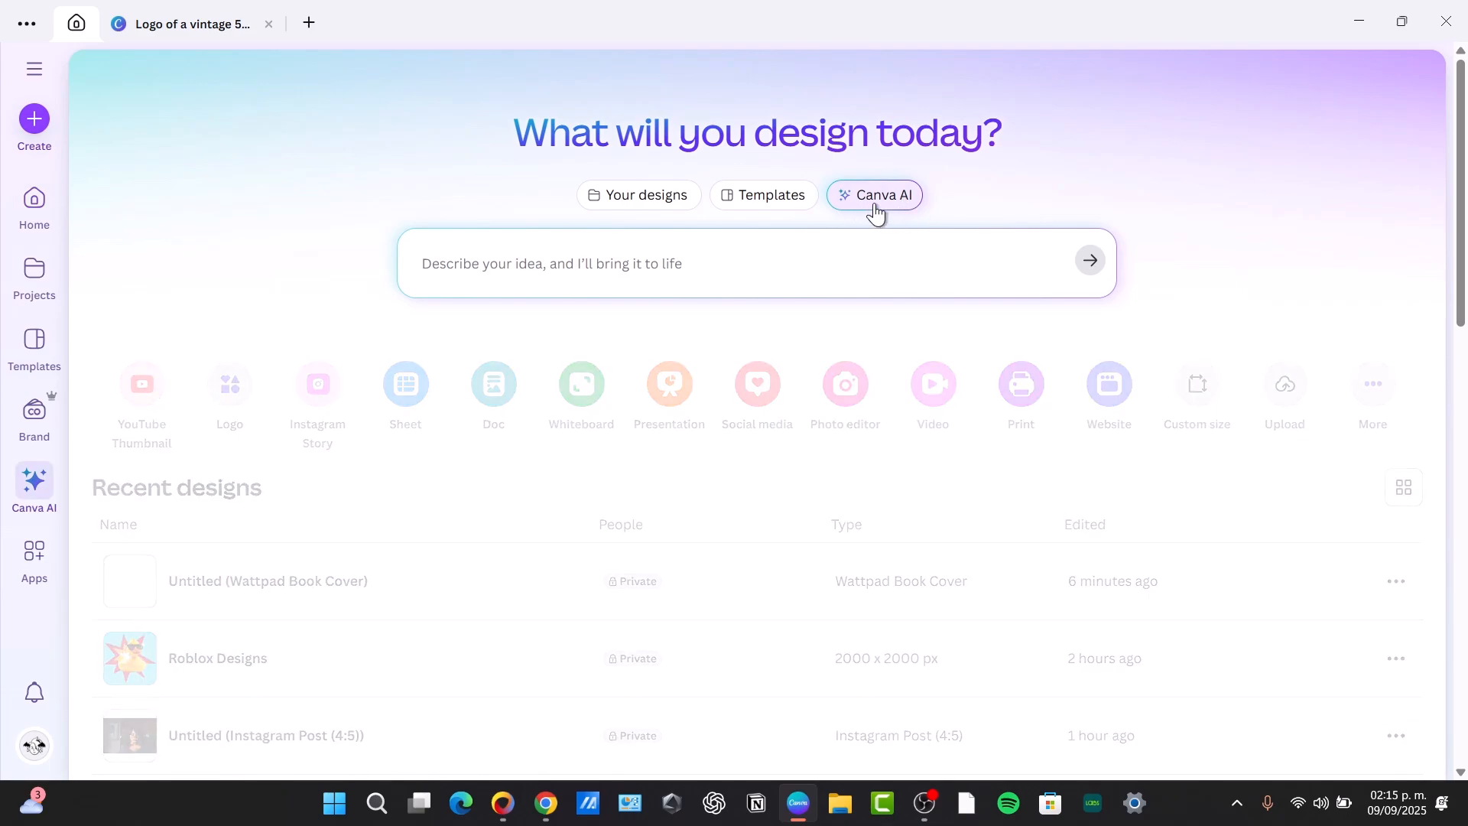
click(879, 206)
click(816, 270)
click(891, 201)
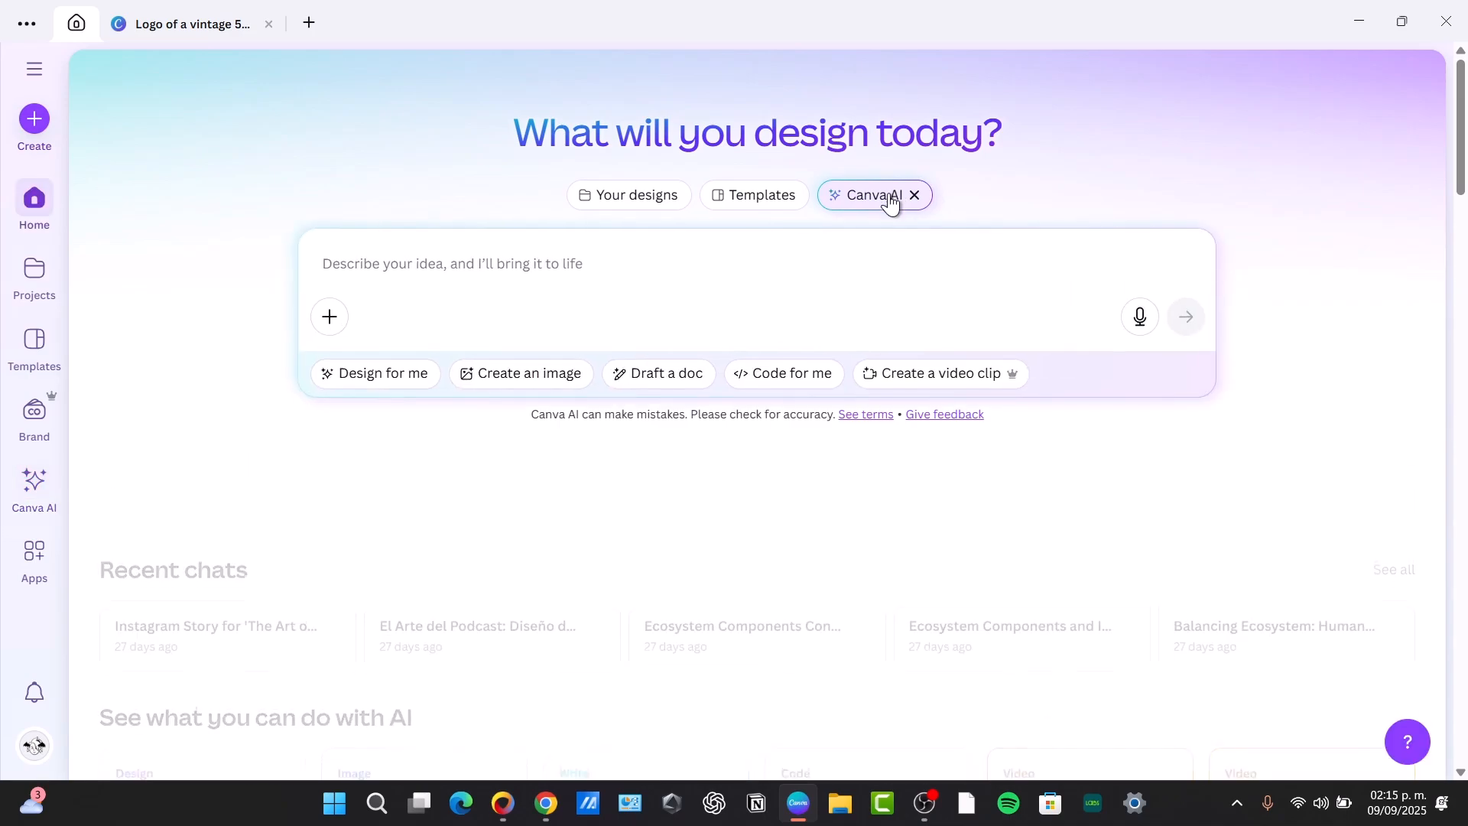
click(887, 203)
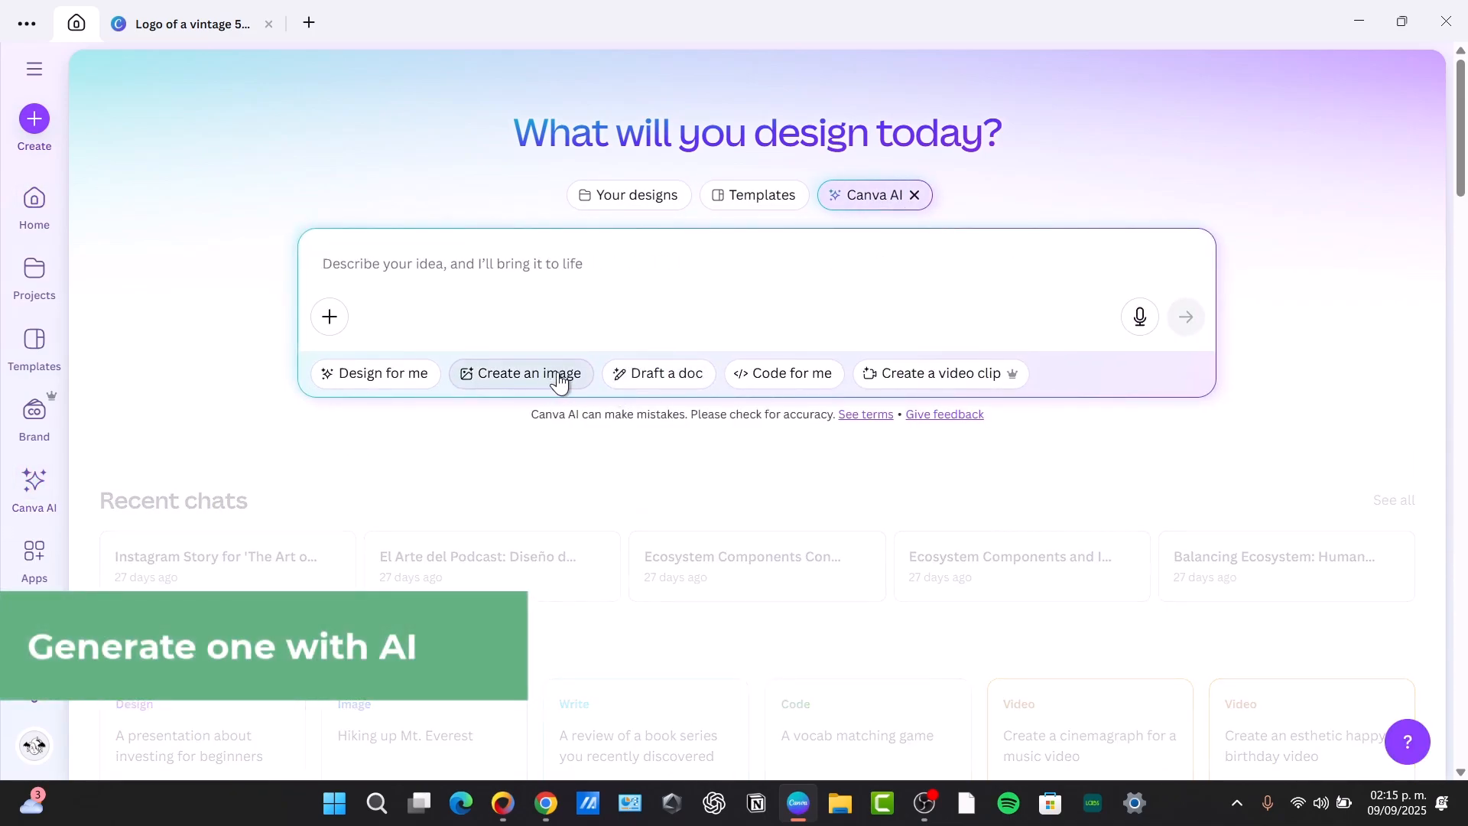
click(522, 373)
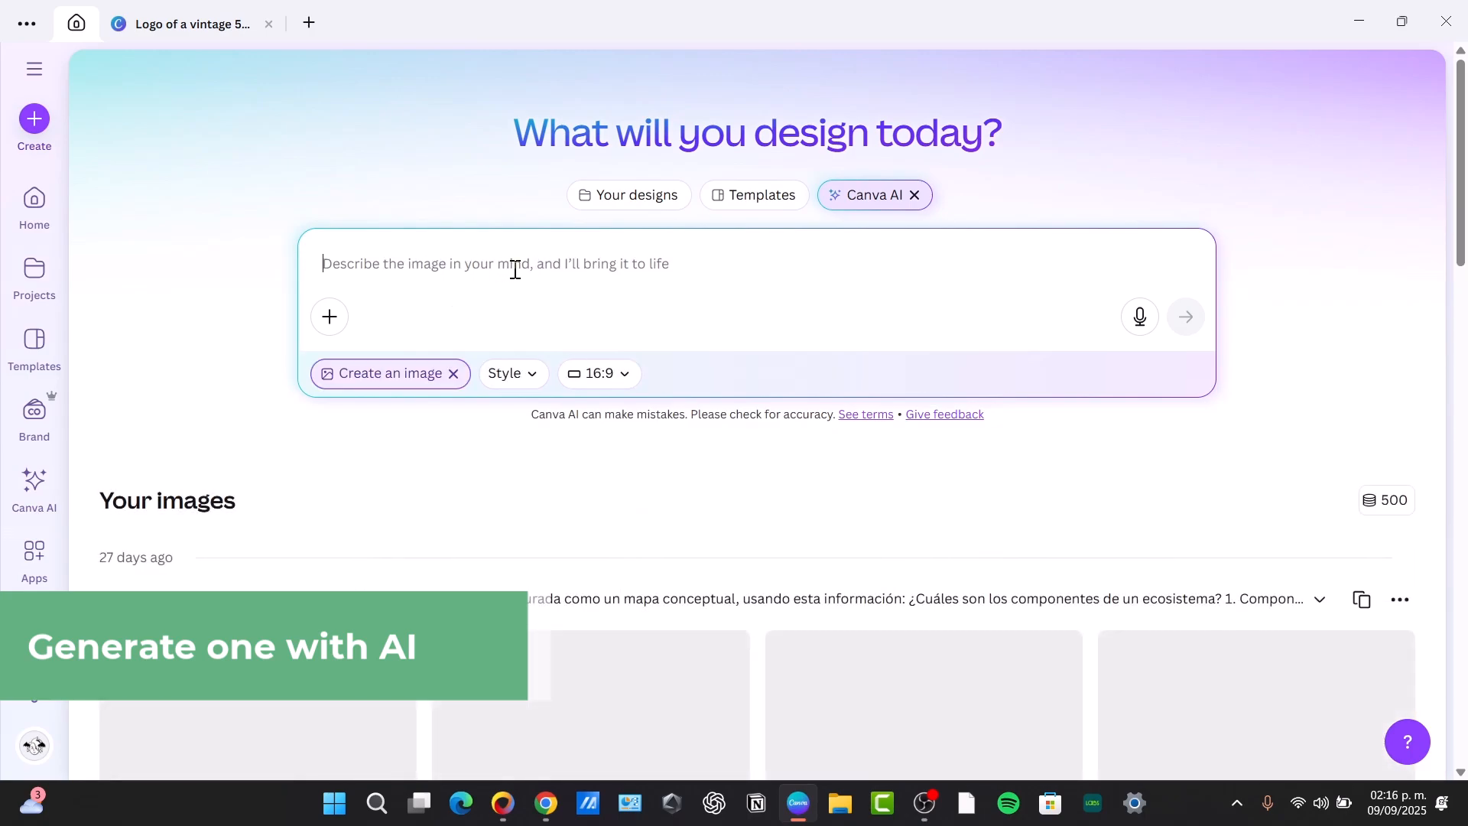
text(Logo of a vintage 50's restaurant called "Authentic Shake" with a vanilla vintage milkshake with a red and white stripped straw. The slogan says "Authentic Milkshakes Est. 2025")
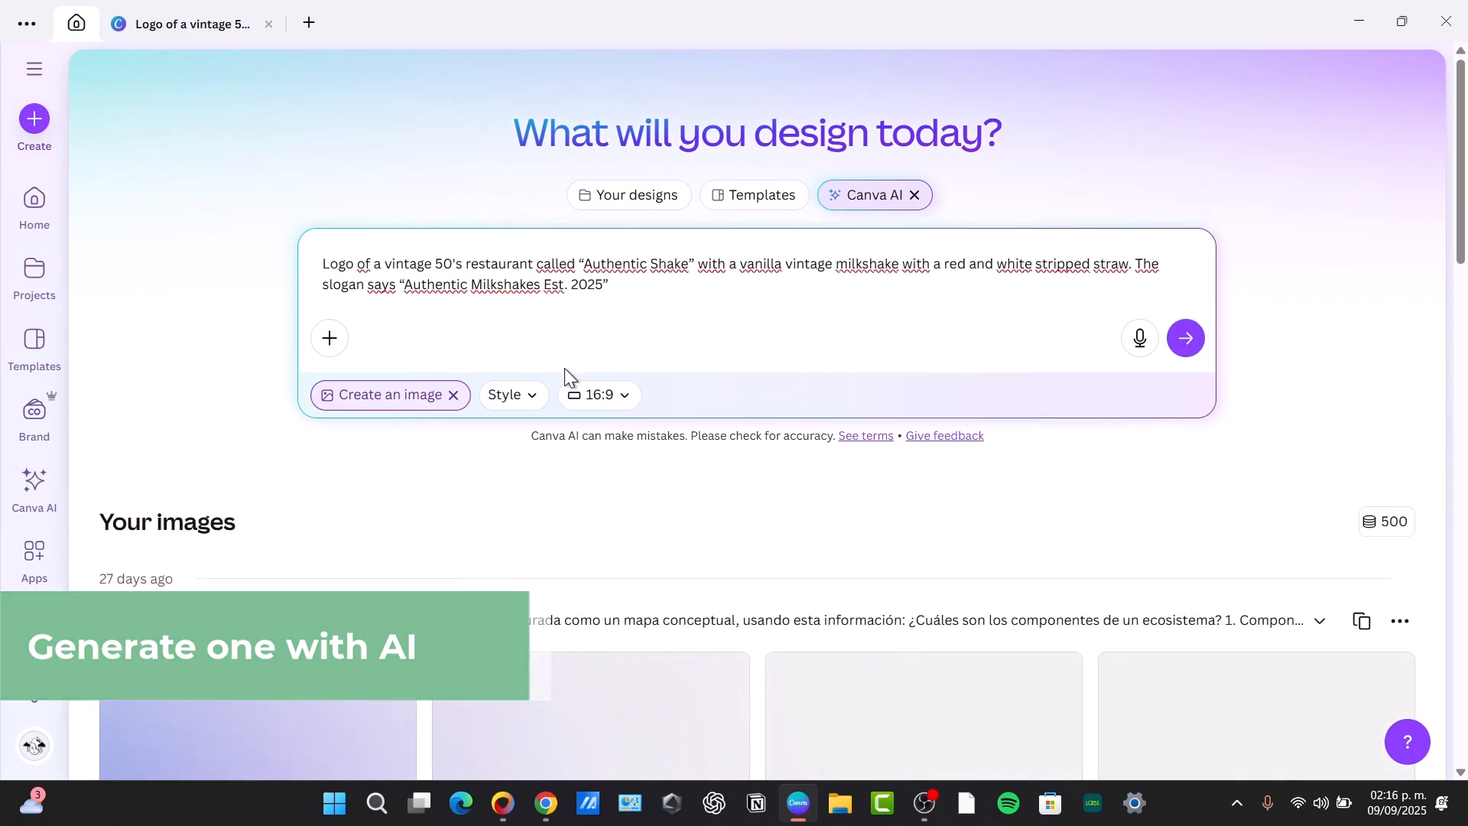
Set the image style to Vector and the aspect ratio to 1:1, and submit the logo prompt
click(336, 338)
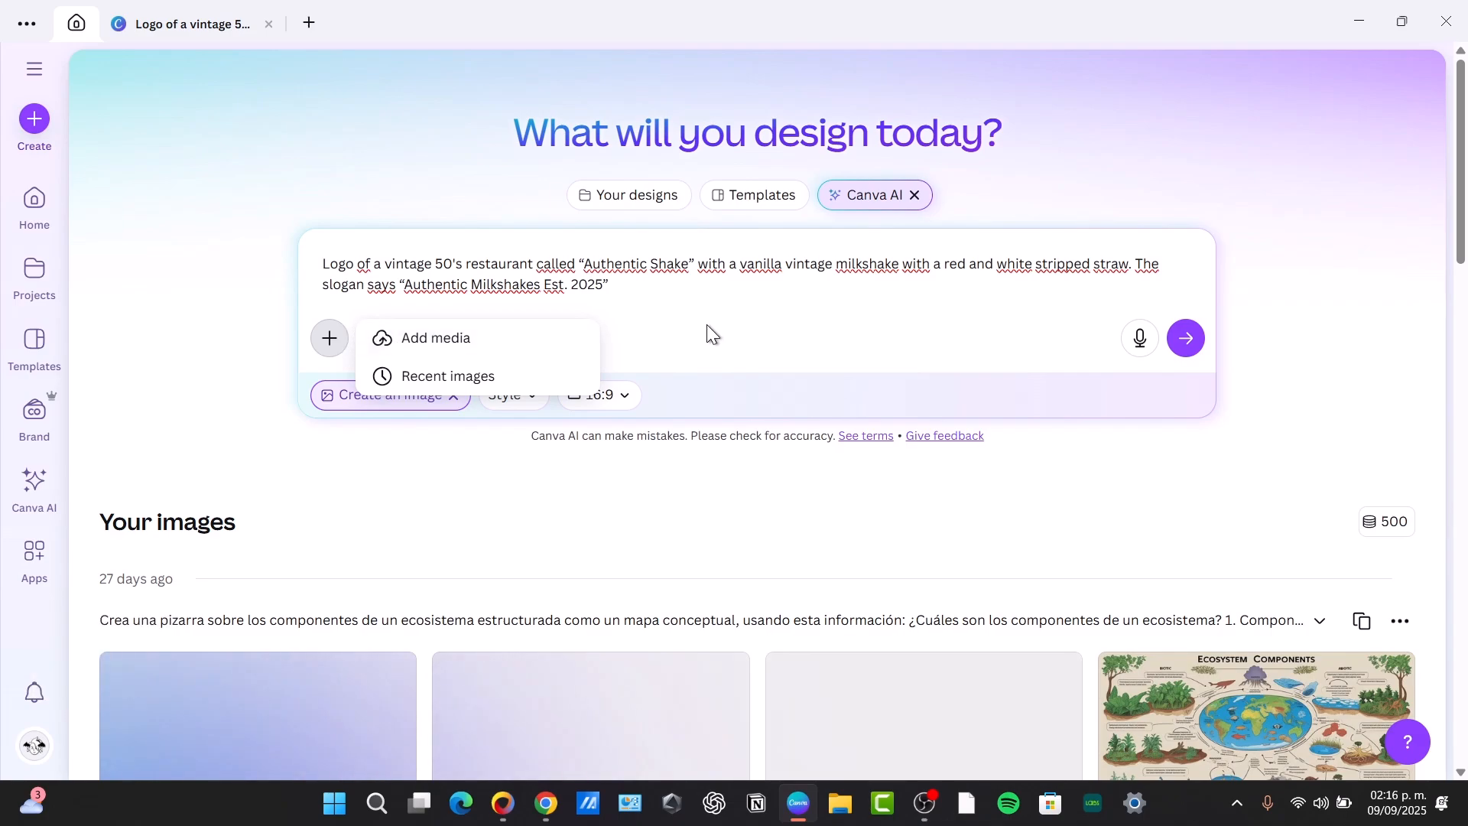
click(526, 396)
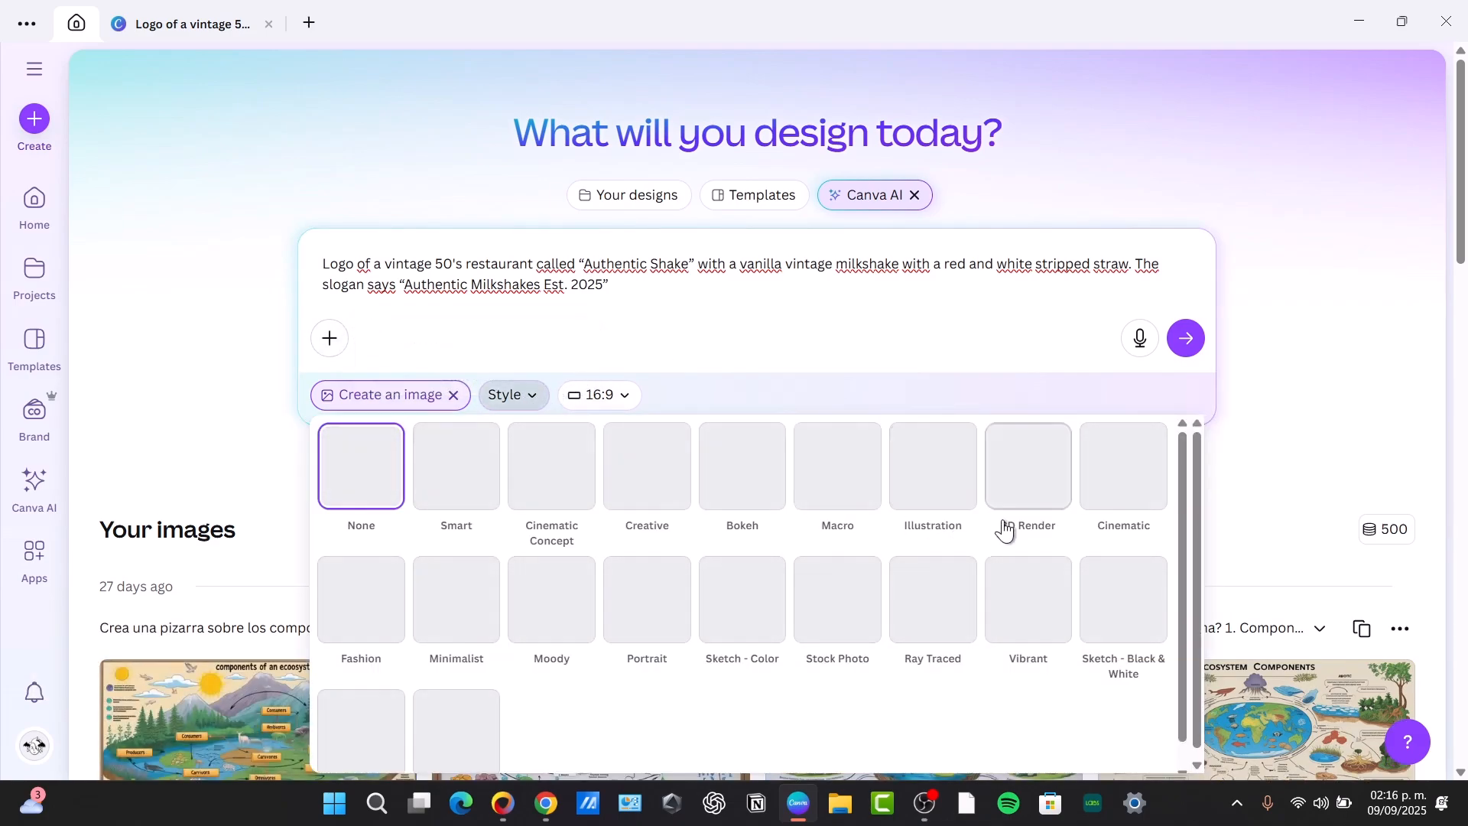
scroll(818, 520, down, 1)
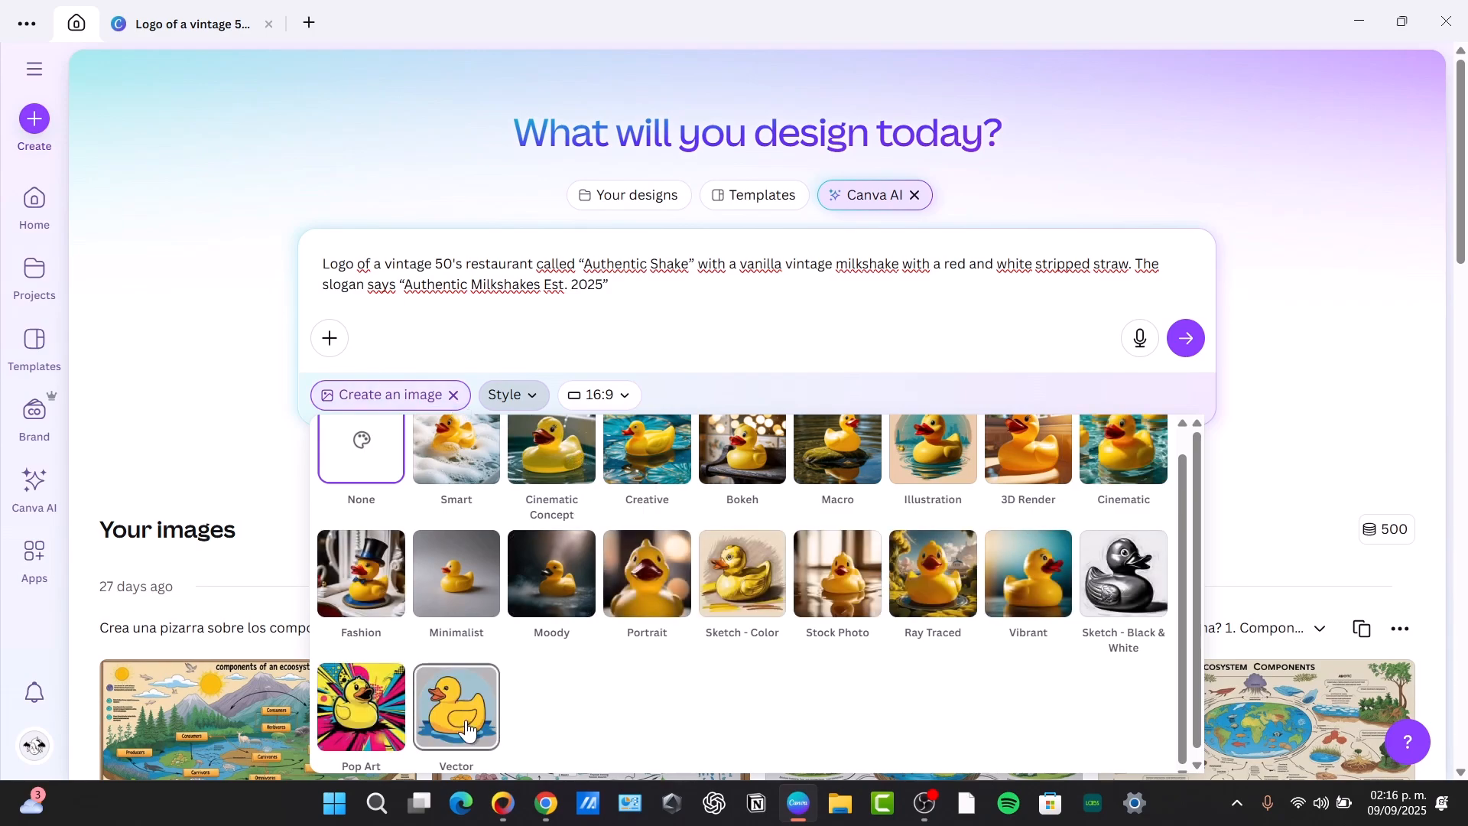
click(464, 723)
click(634, 396)
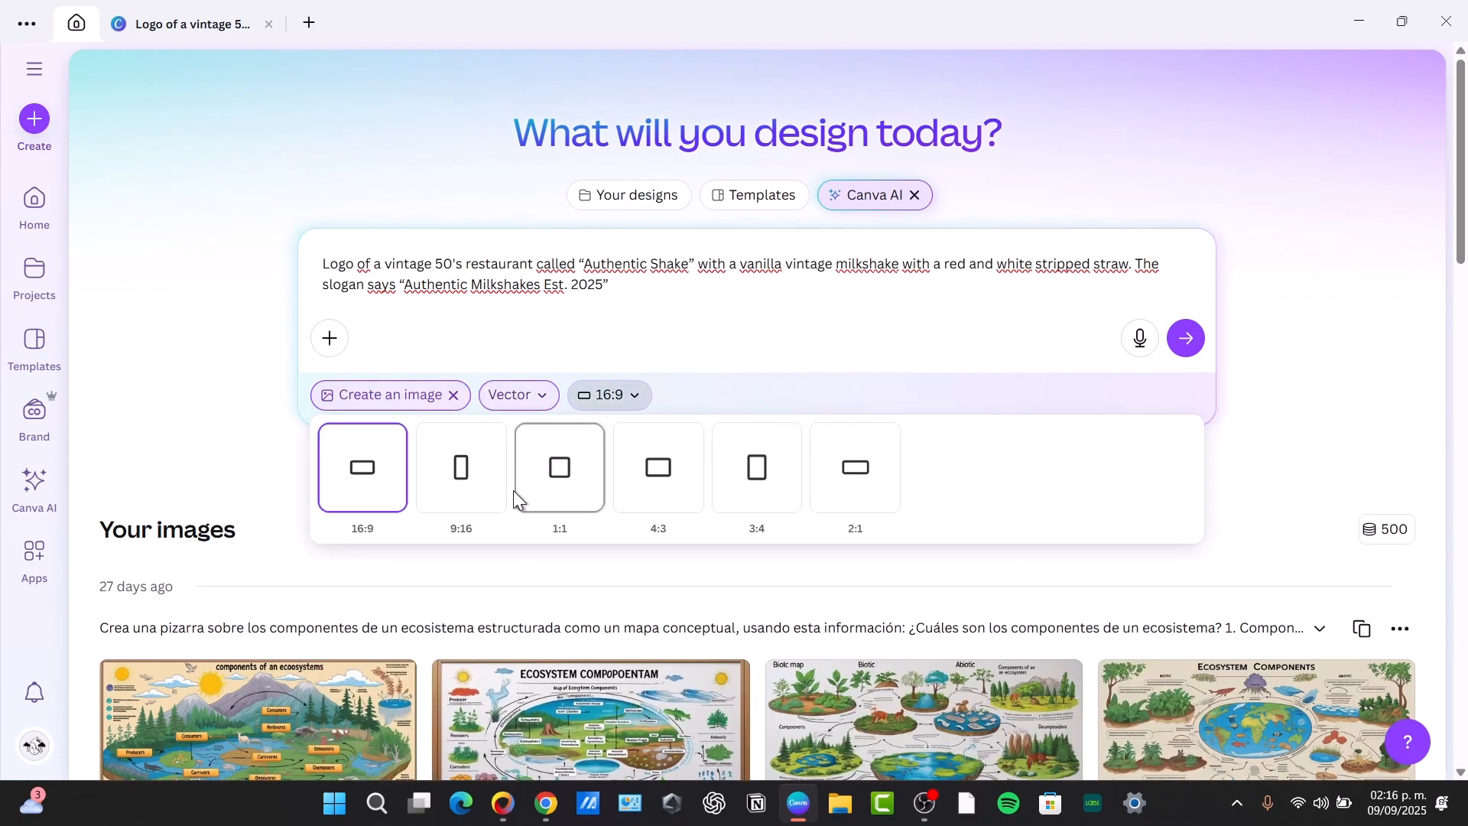
click(577, 480)
click(1188, 348)
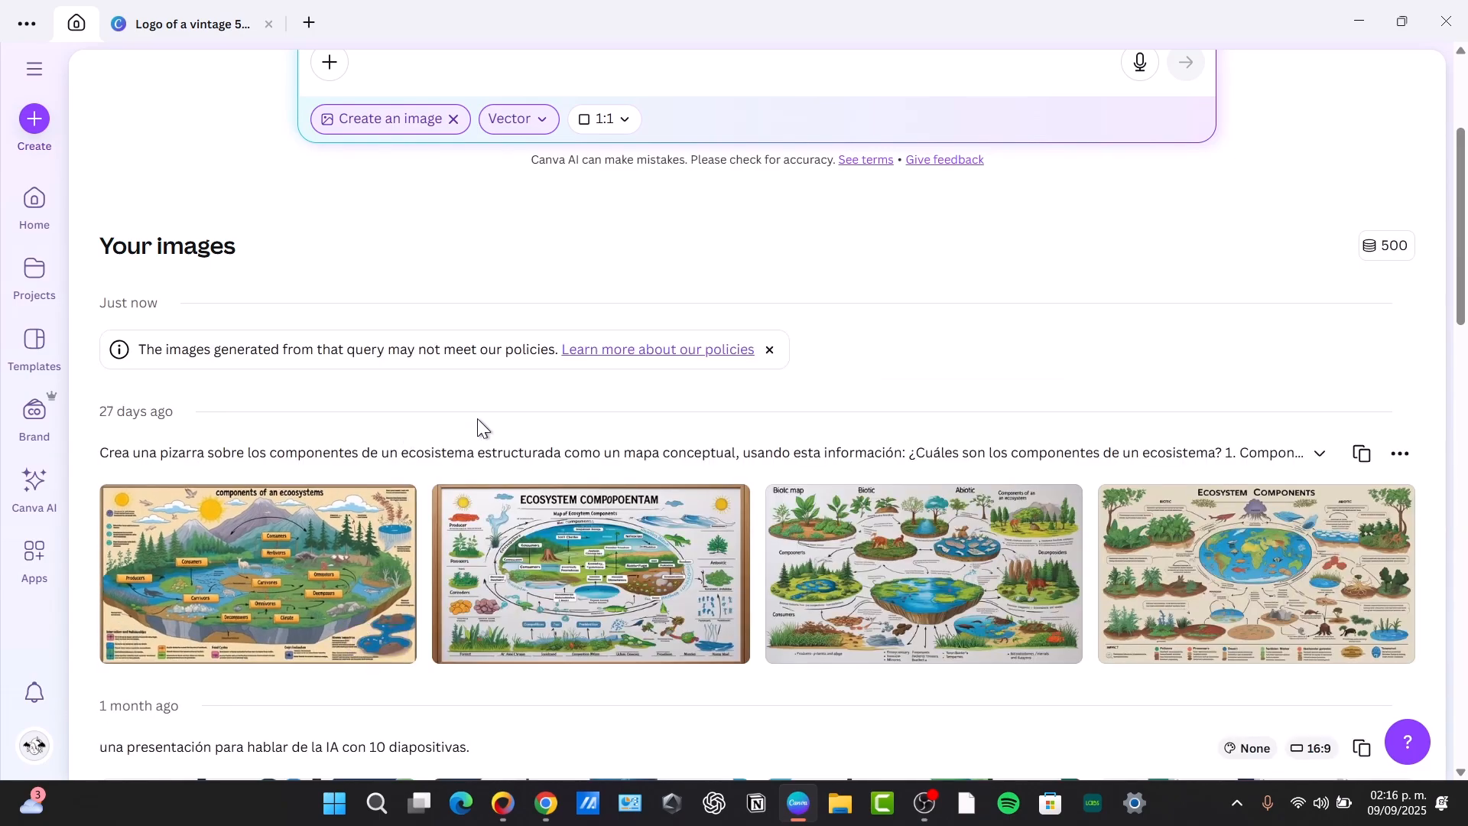
Enter the logo description again without the word "stripped" and generate the images
scroll(478, 419, up, 3)
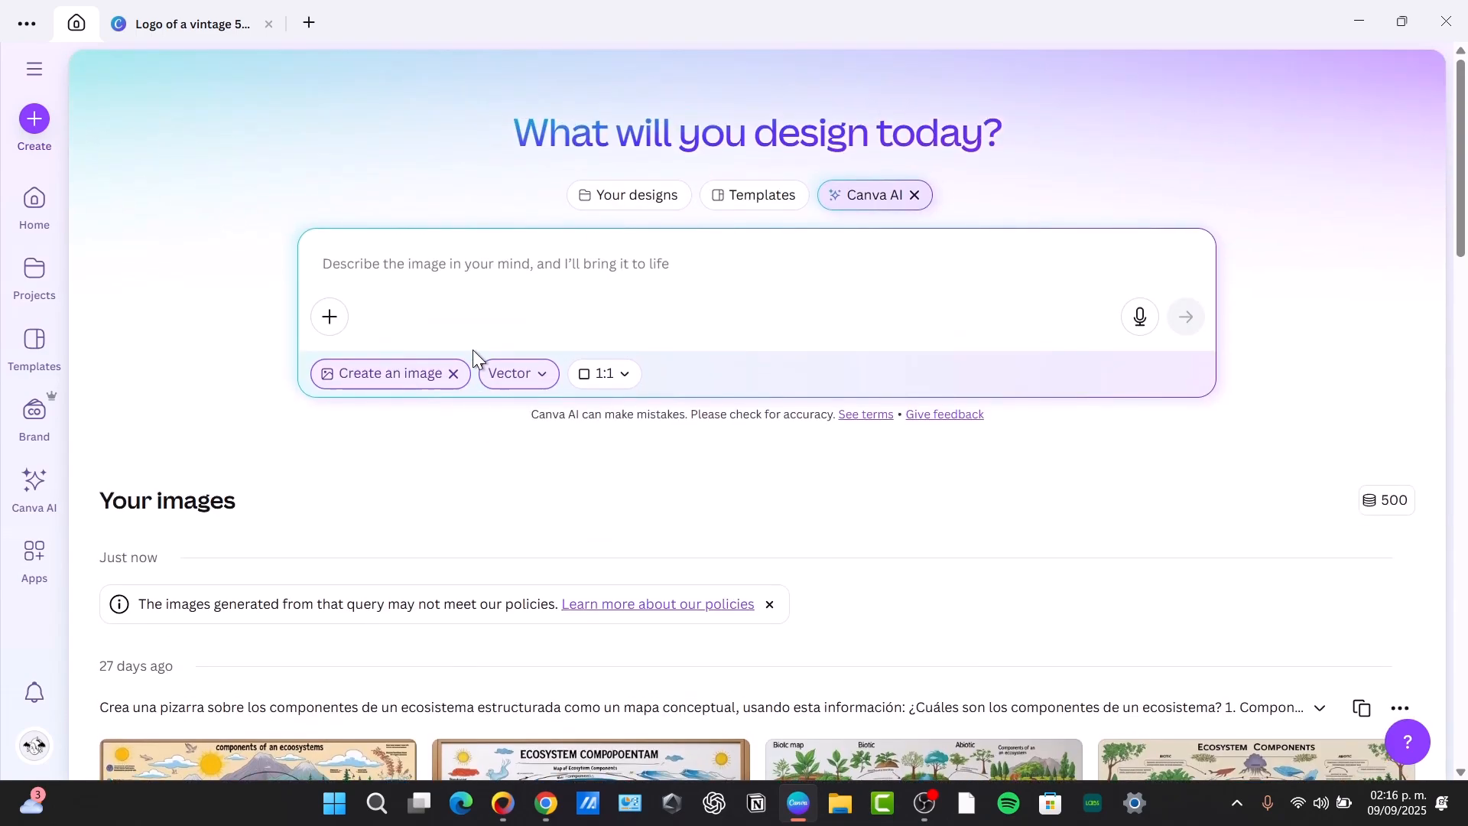
text(Logo of a vintage 50's restaurant called "Authentic Shake" with a vanilla vintage milkshake with a red and white stripped straw. The slogan says "Authentic Milkshakes Est. 2025")
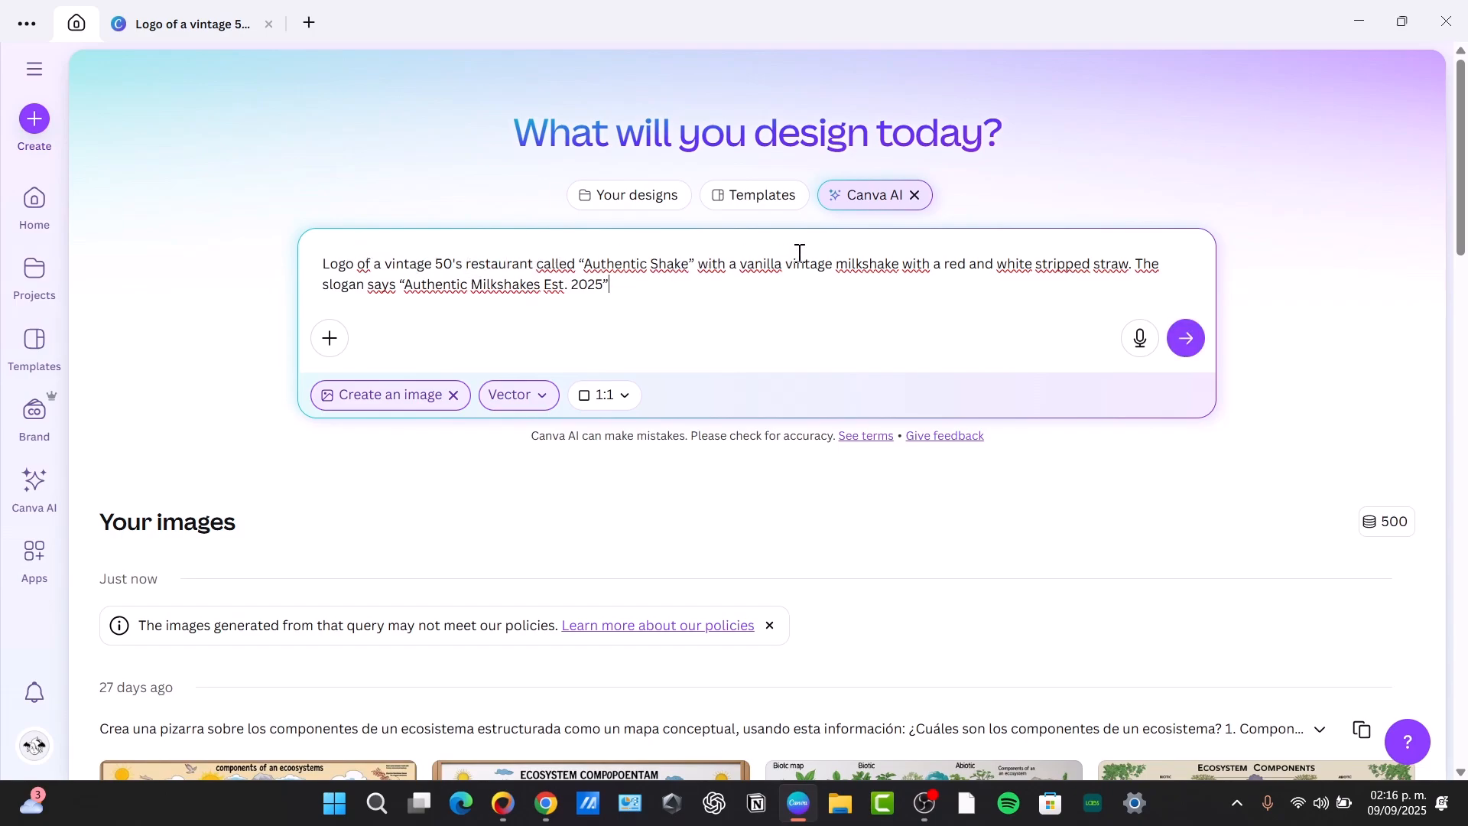
key(Return)
mouse_move(957, 595)
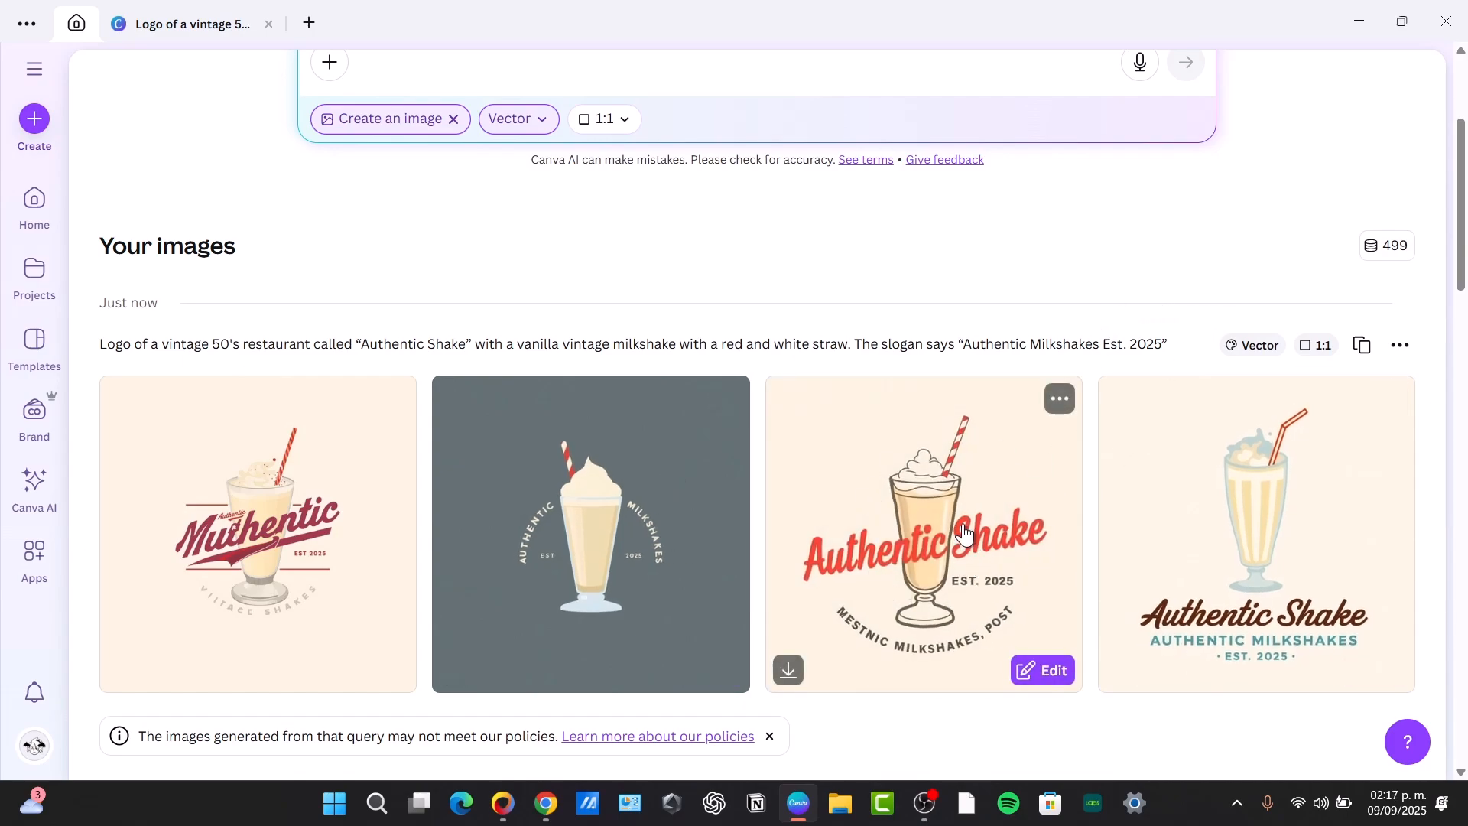
Open the generated image with the red "Authentic Shake" lettering across the glass for editing, and review the Vanilla's logo on page 2 of the original design
click(1042, 670)
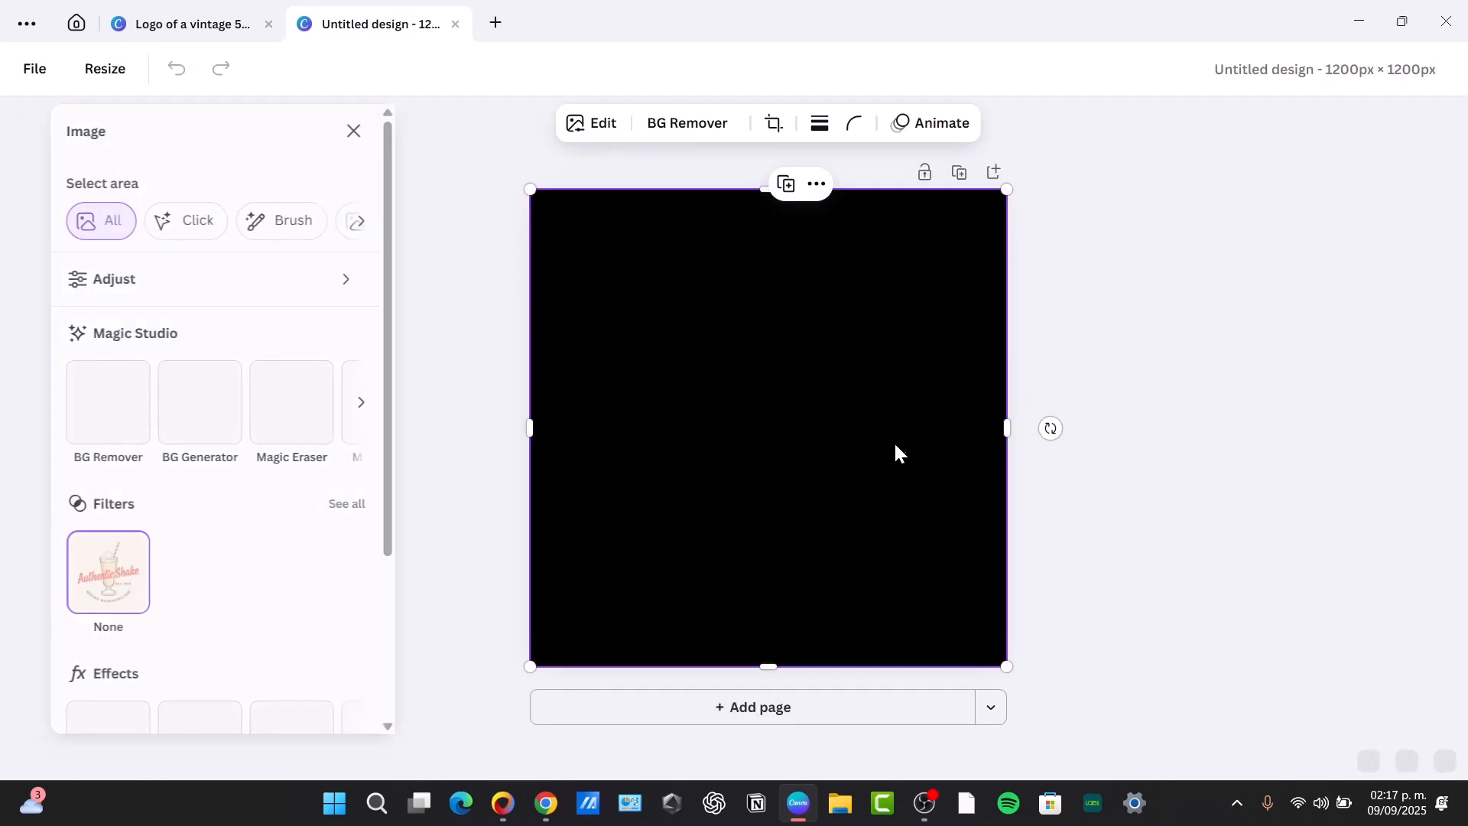
scroll(909, 507, up, 3)
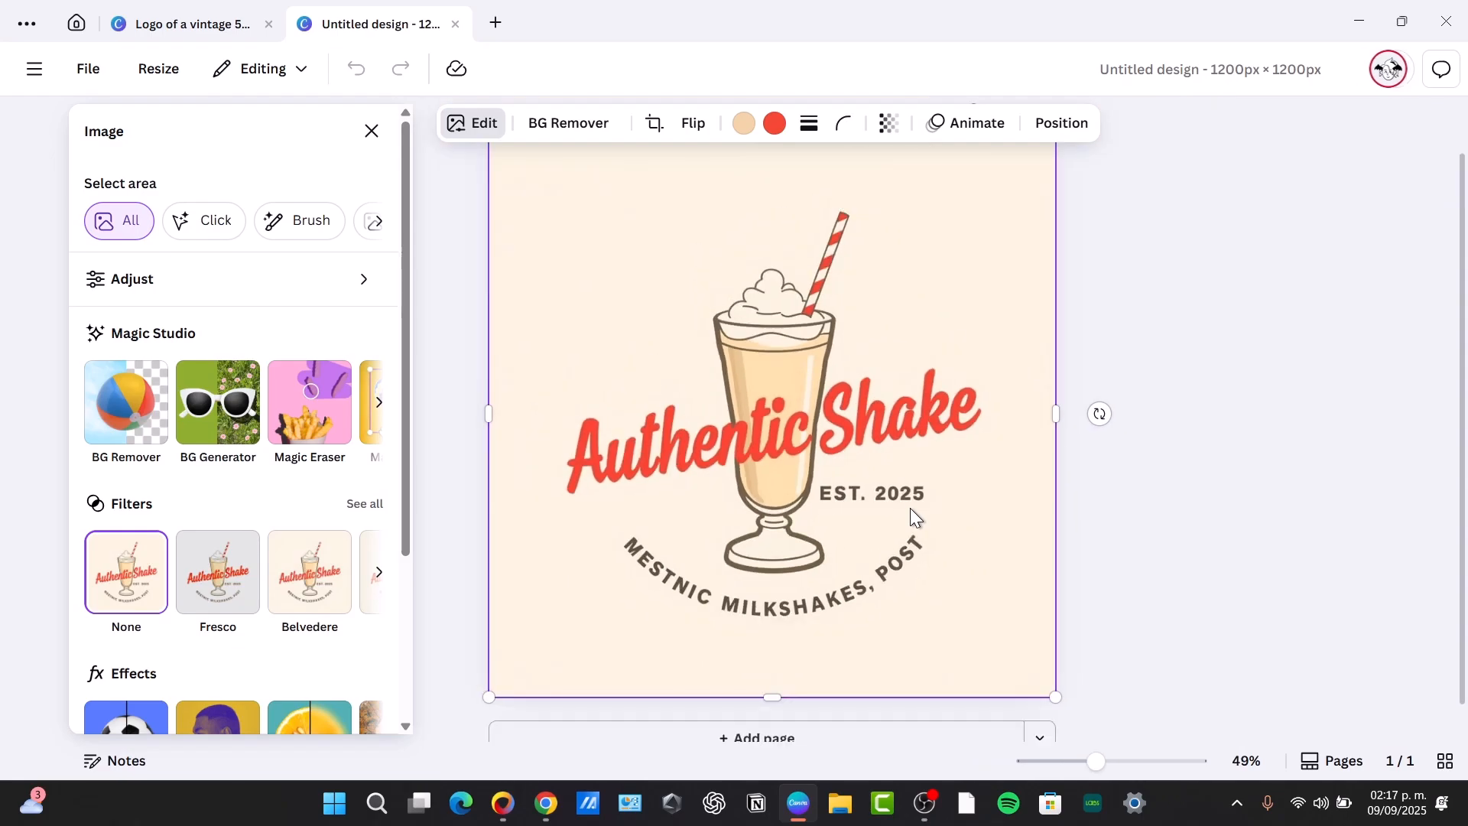
click(197, 33)
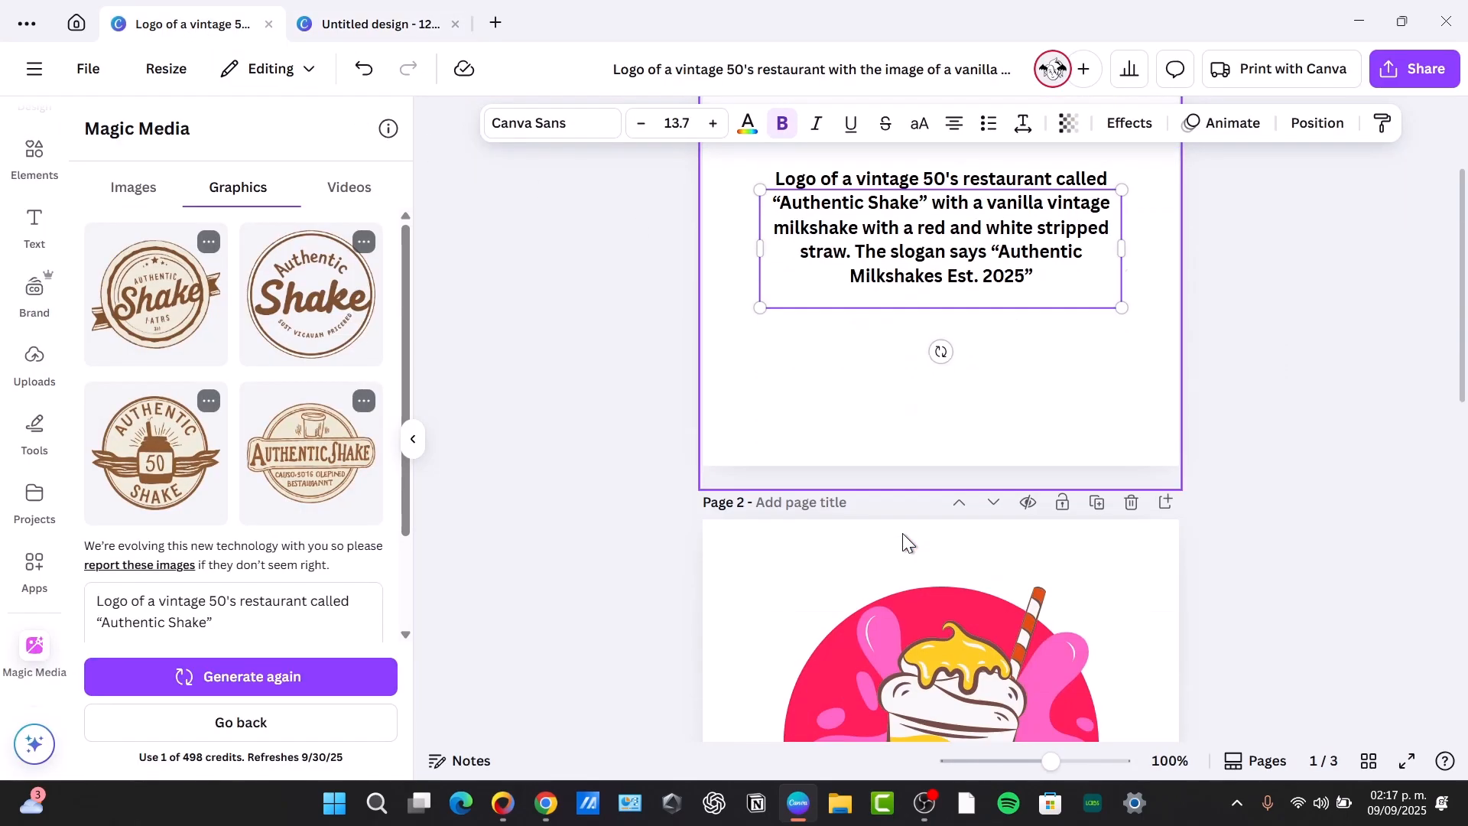
click(1107, 380)
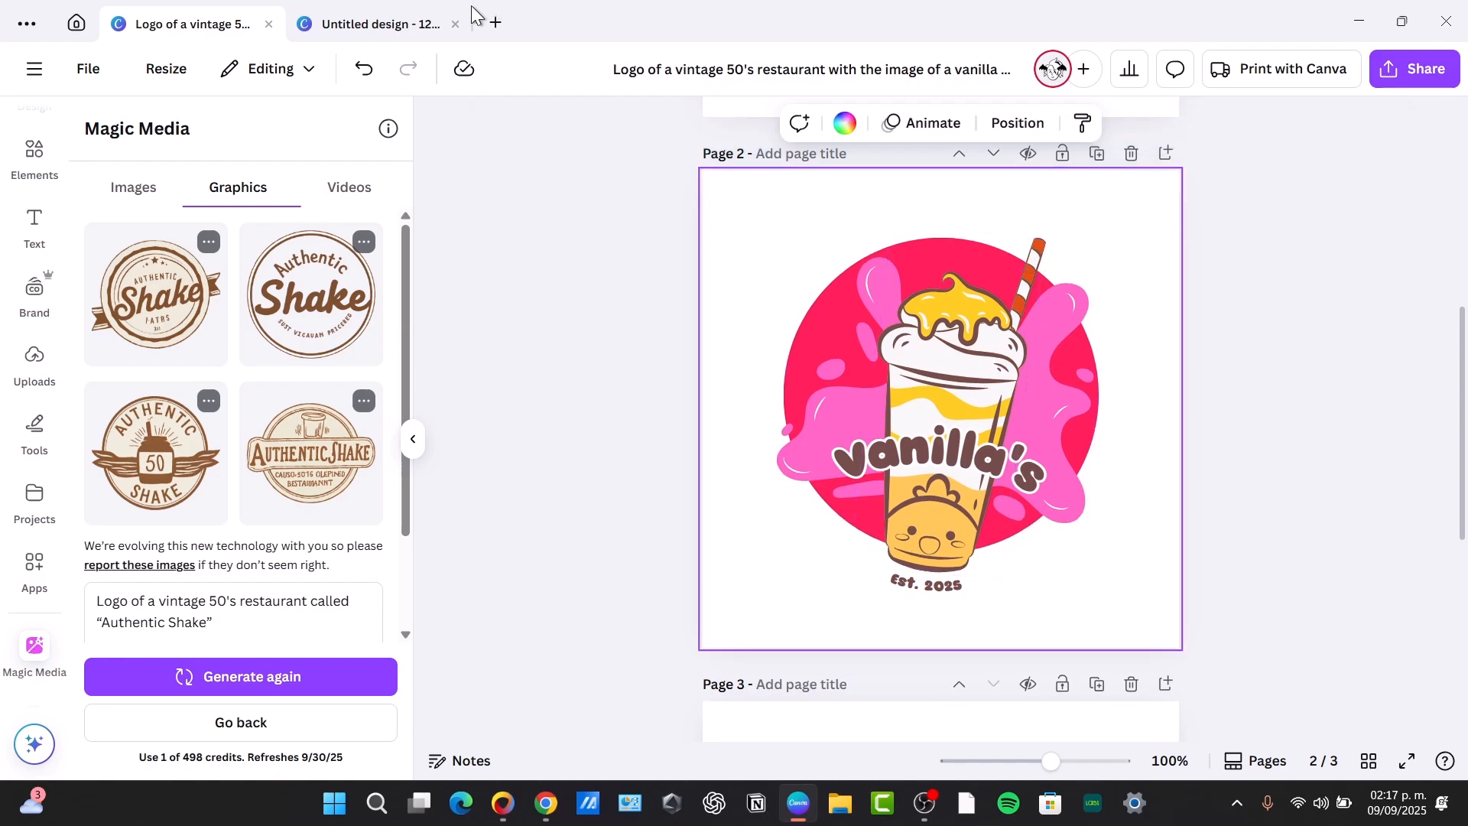
Return to the untitled 1200 × 1200 px design with the generated logo and open its download options
click(413, 18)
click(1413, 80)
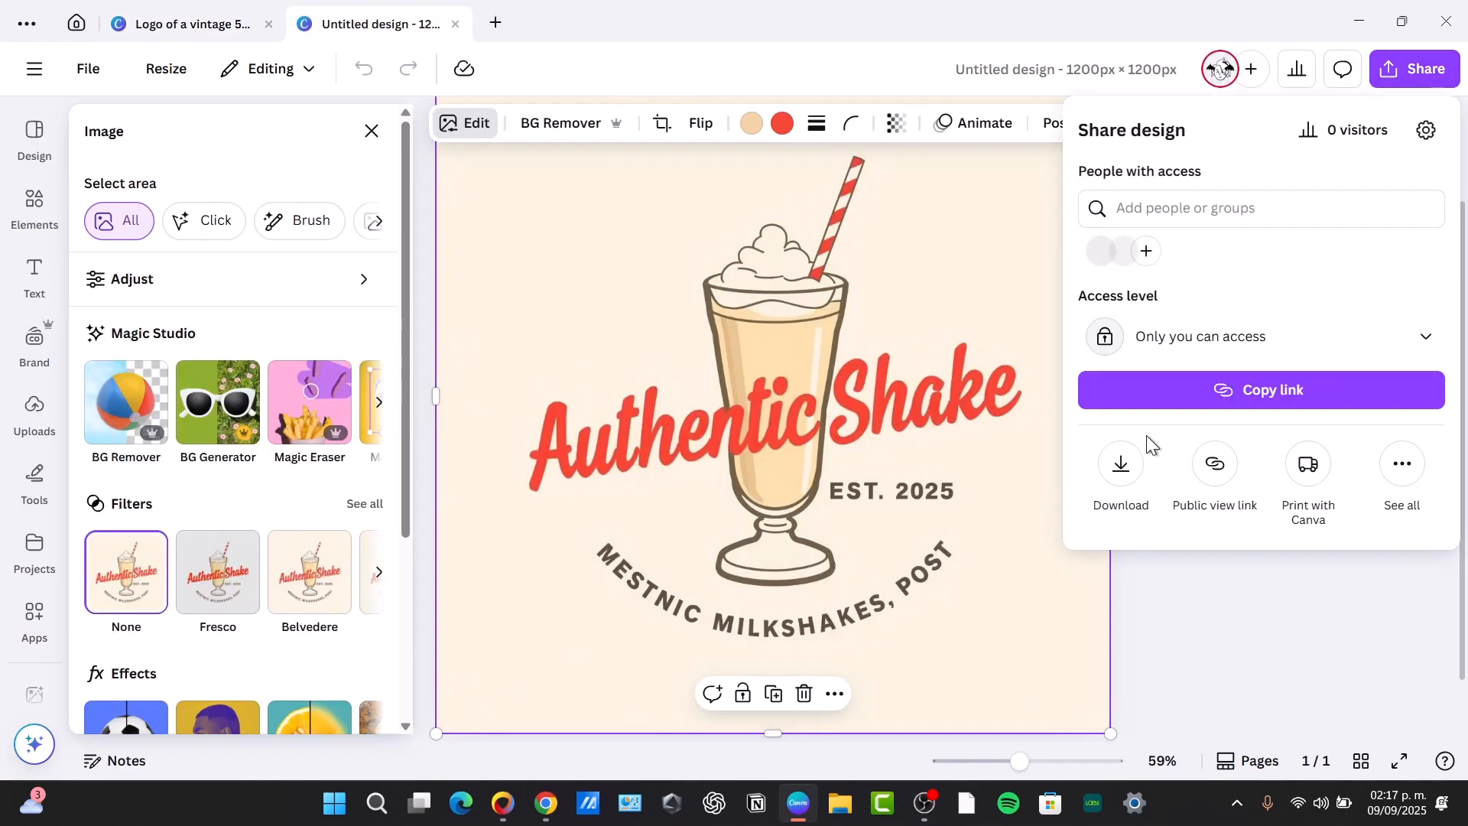
click(1119, 462)
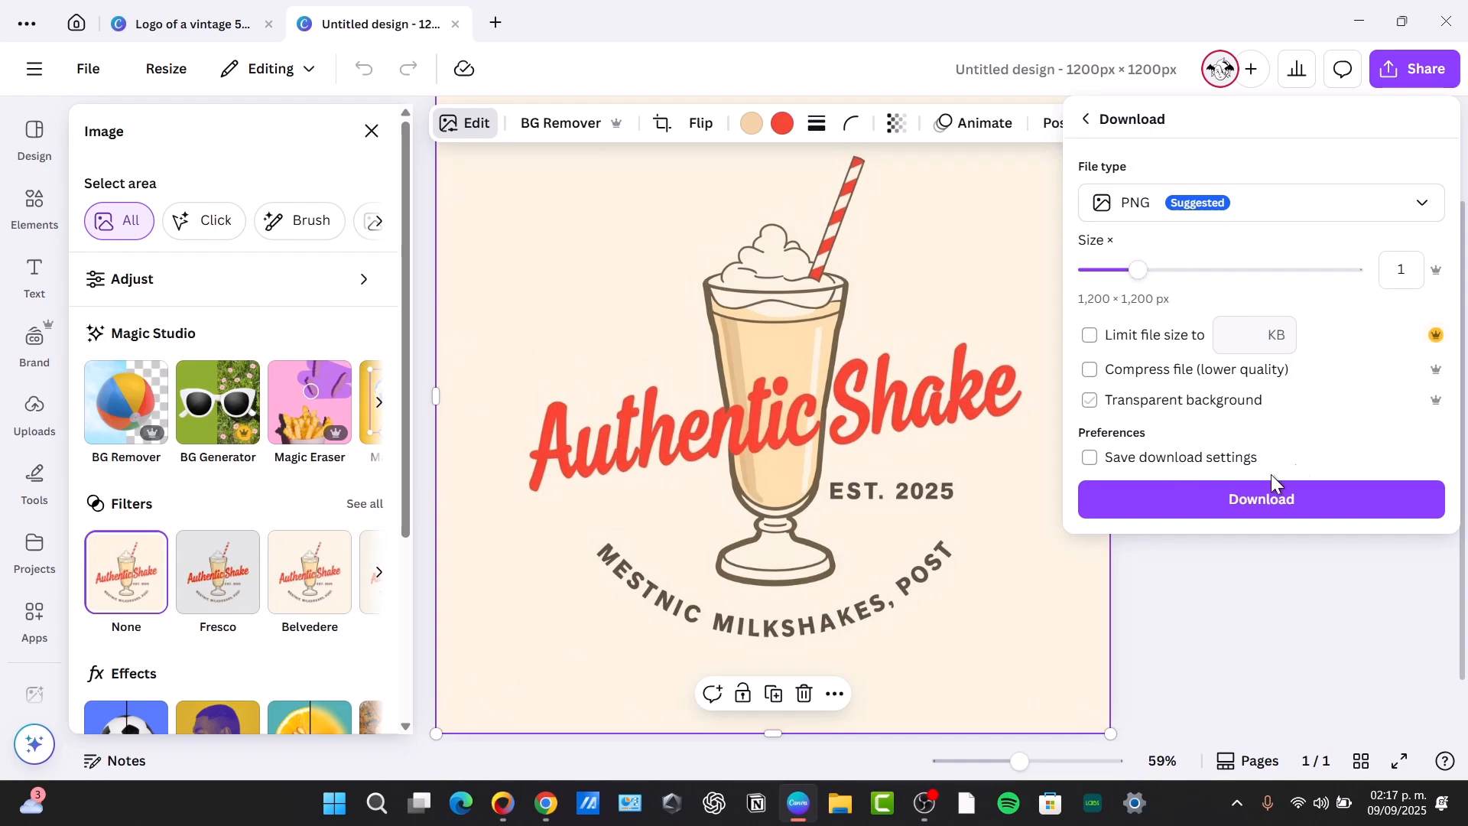